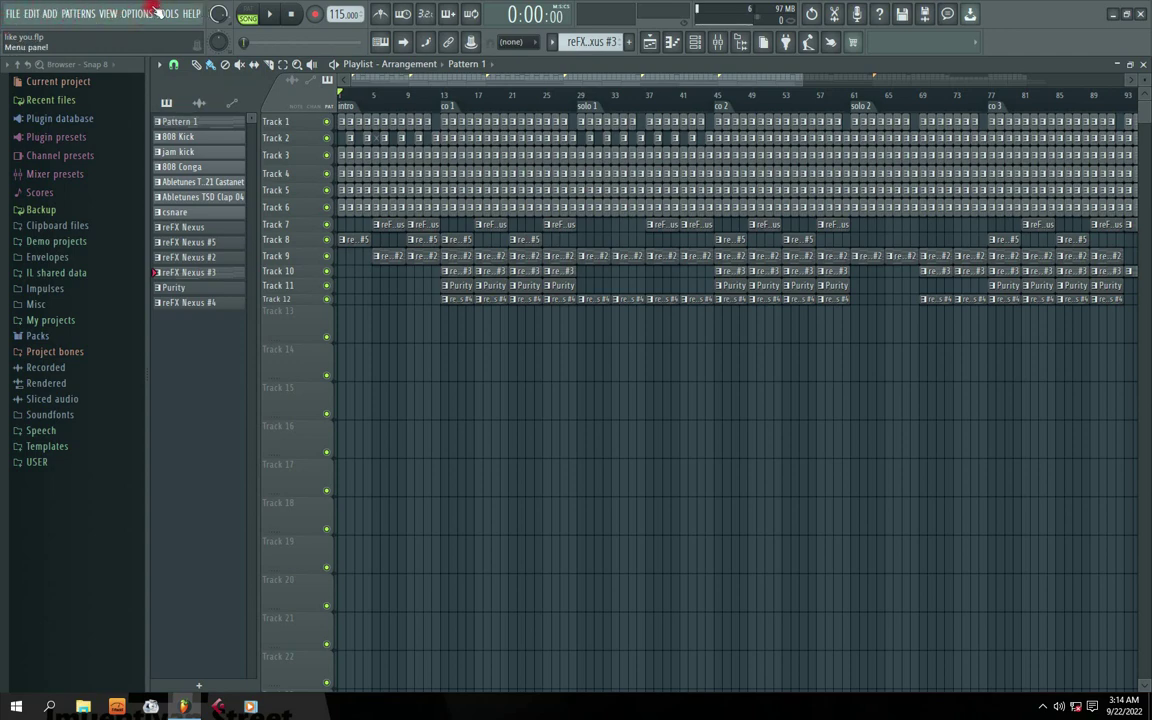
# Open the OPTIONS menu in FL Studio's top menu bar
pyautogui.click(134, 15)
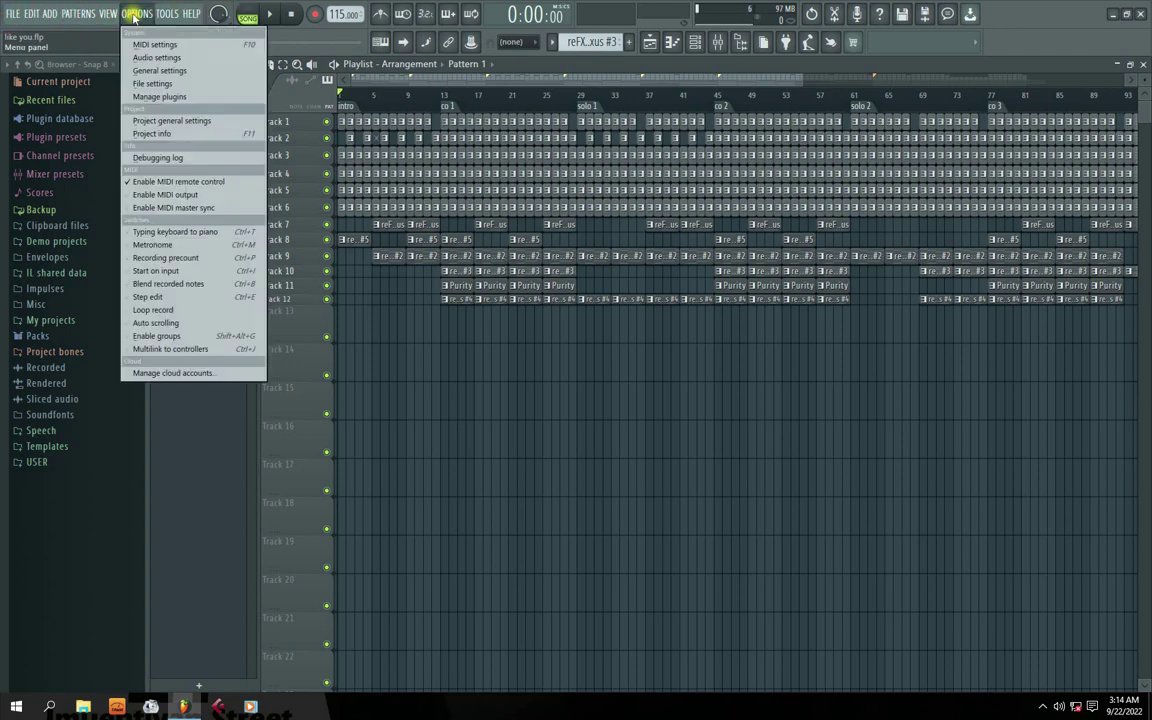
# Open Audio settings, look through the MIDI and General tabs, and return to Audio
pyautogui.click(170, 58)
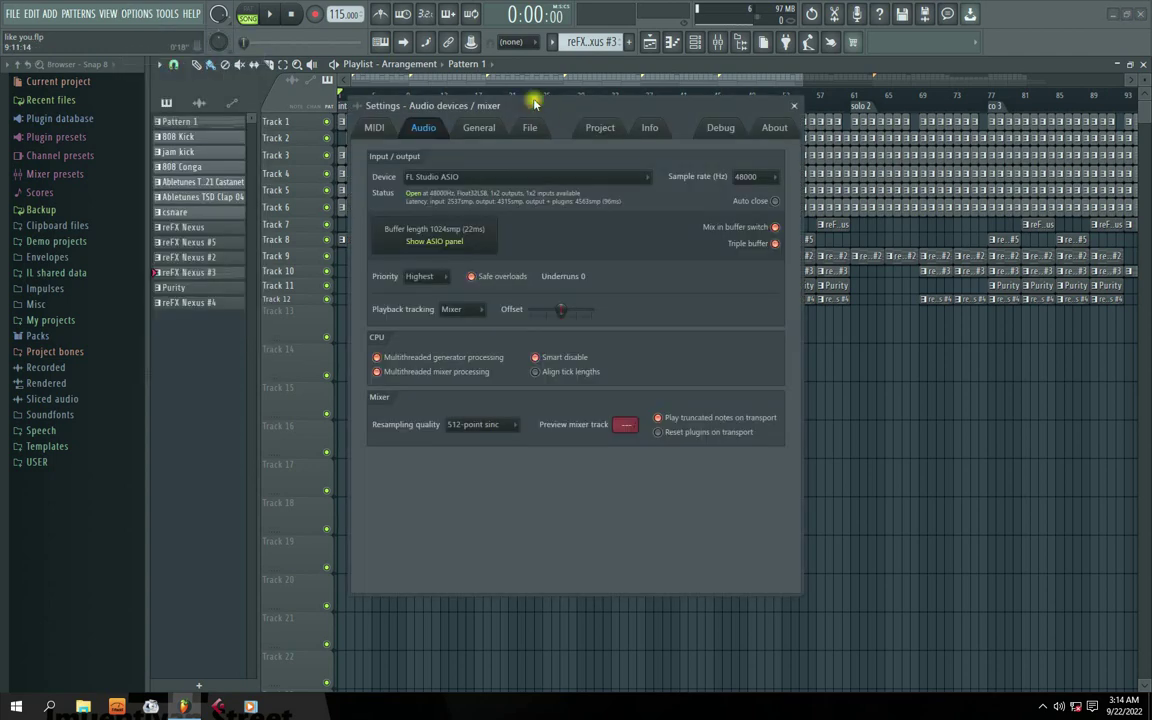
pyautogui.moveTo(535, 103); pyautogui.dragTo(556, 113)
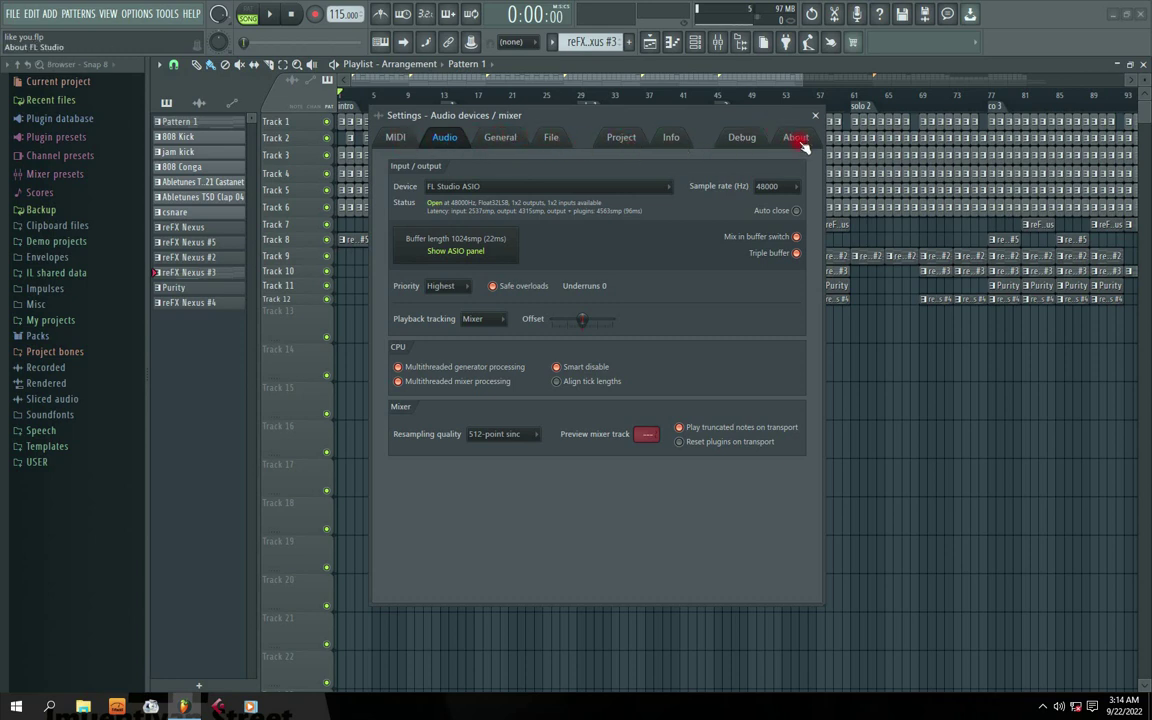
pyautogui.click(394, 136)
pyautogui.click(444, 140)
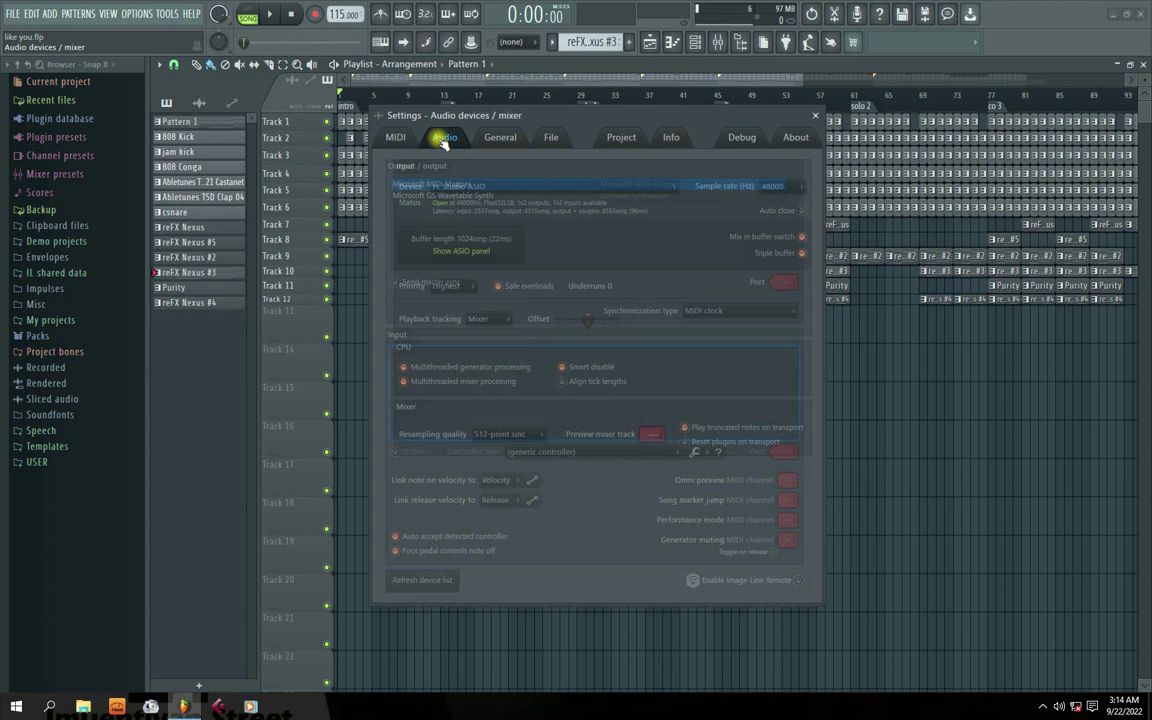
pyautogui.click(499, 138)
pyautogui.click(443, 140)
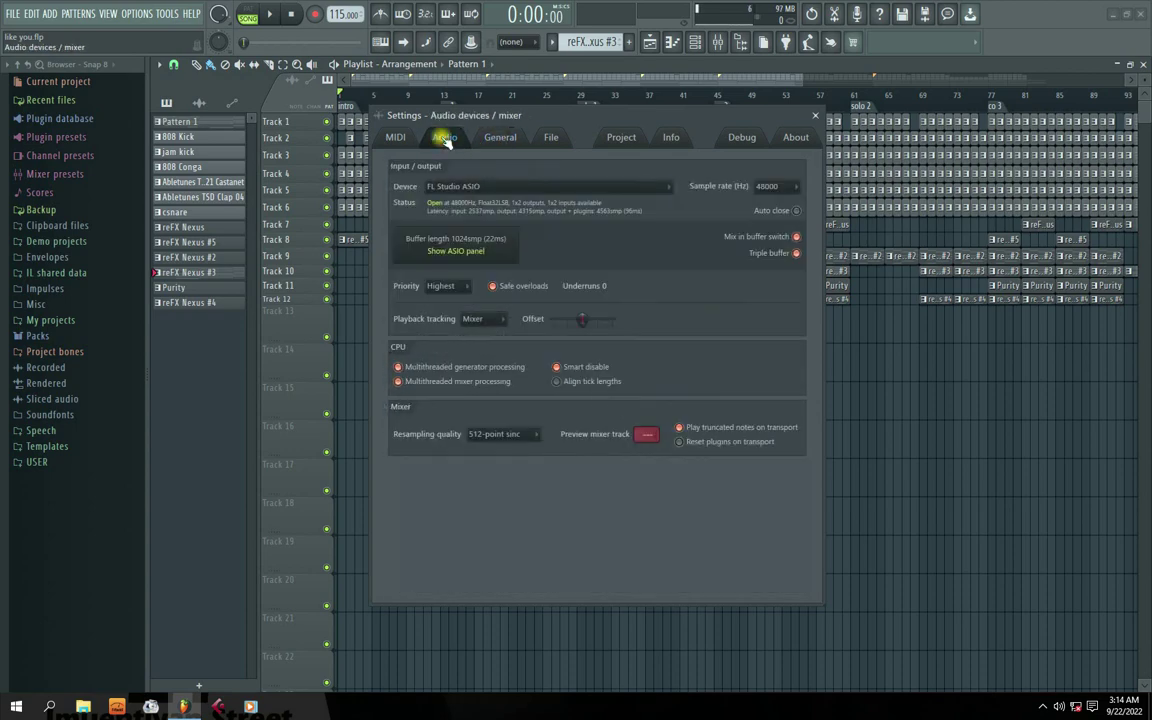
pyautogui.click(515, 190)
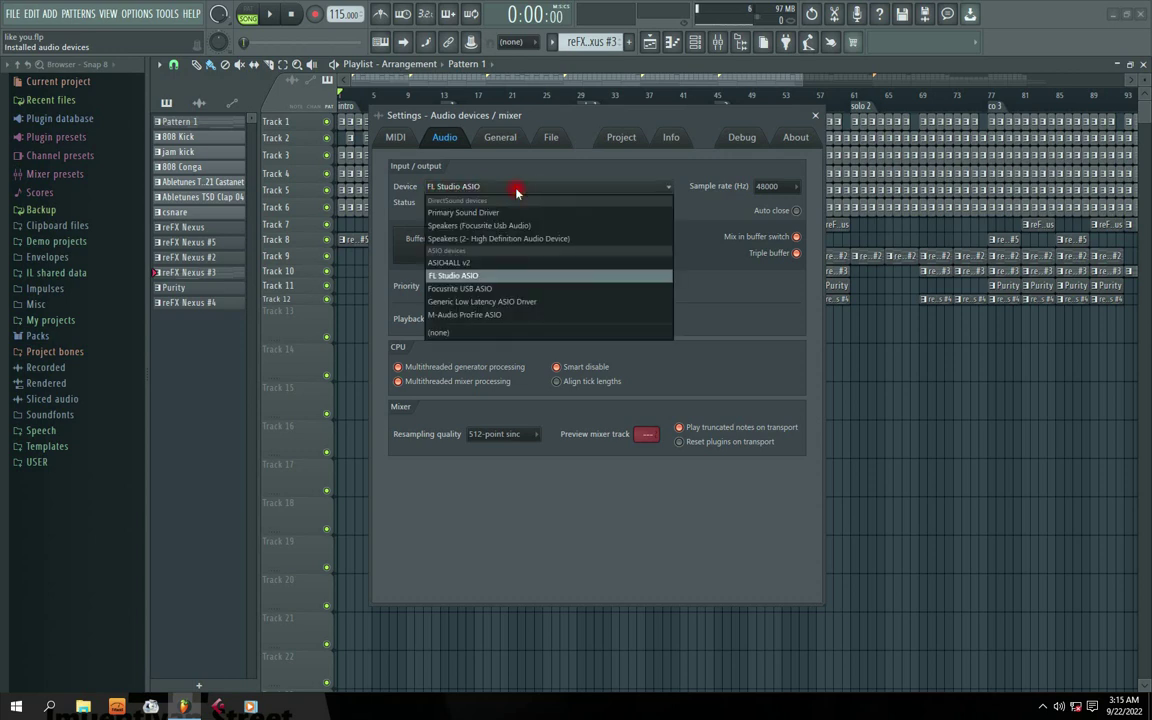
pyautogui.click(652, 186)
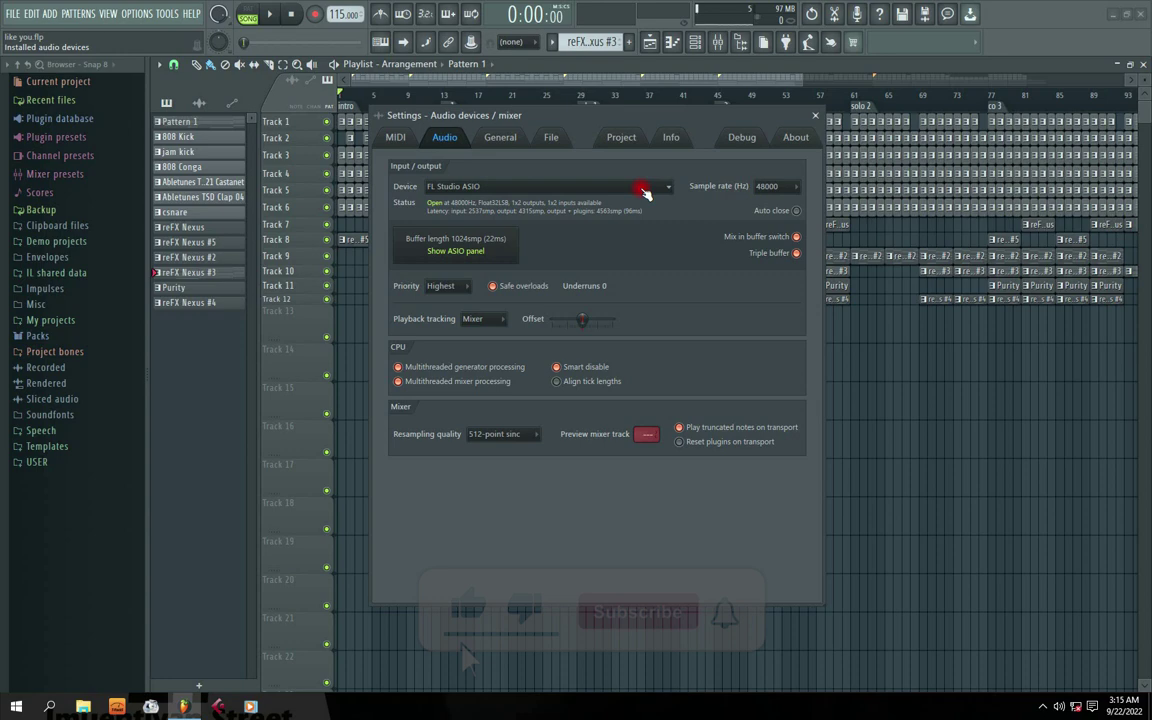
pyautogui.click(645, 187)
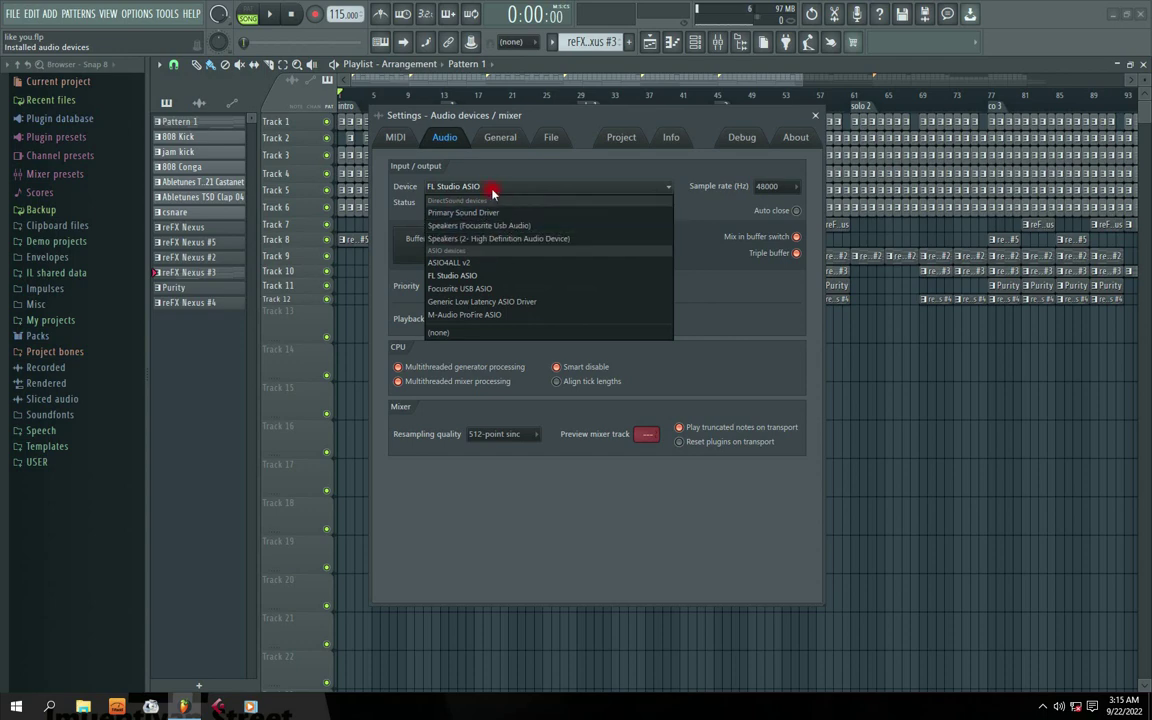
# Leave FL Studio ASIO selected as the audio device and close the device list
pyautogui.click(493, 188)
pyautogui.click(506, 187)
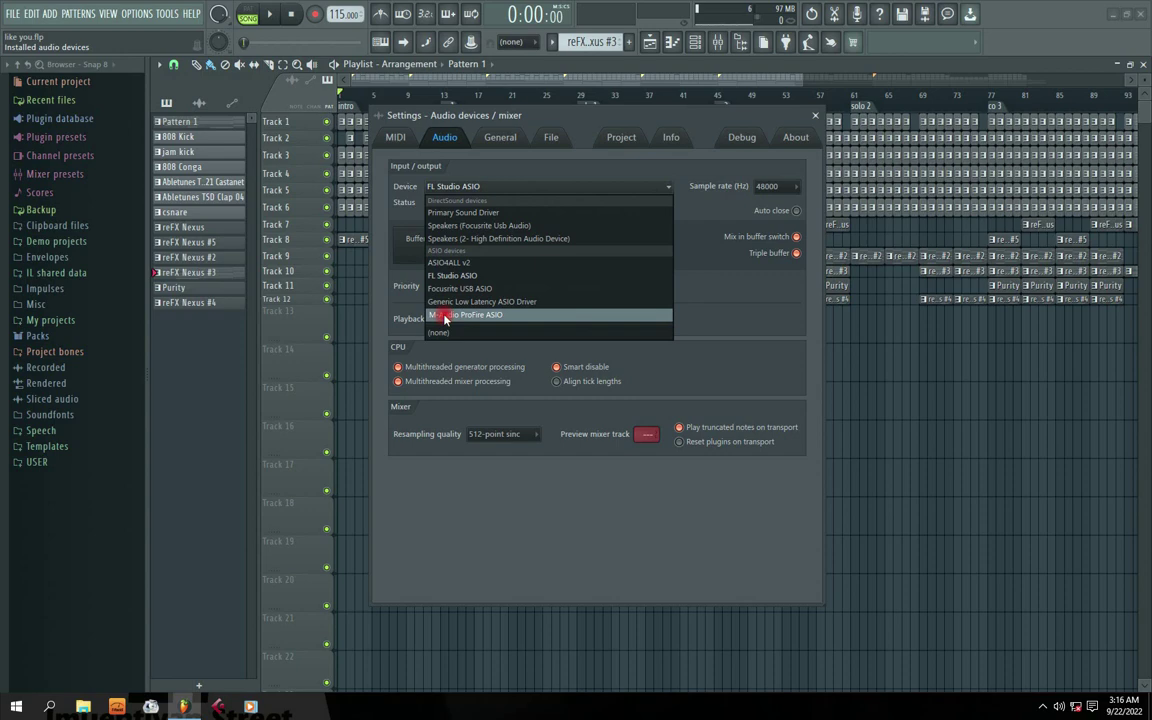
pyautogui.click(514, 190)
pyautogui.click(514, 188)
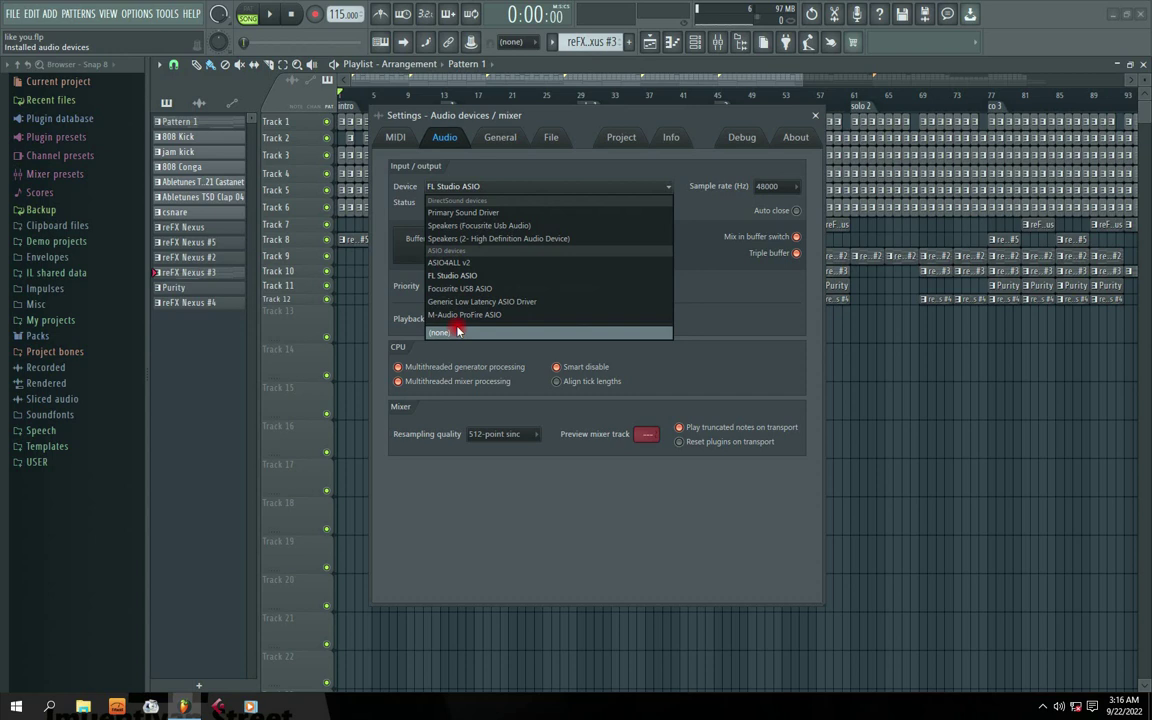
pyautogui.click(586, 180)
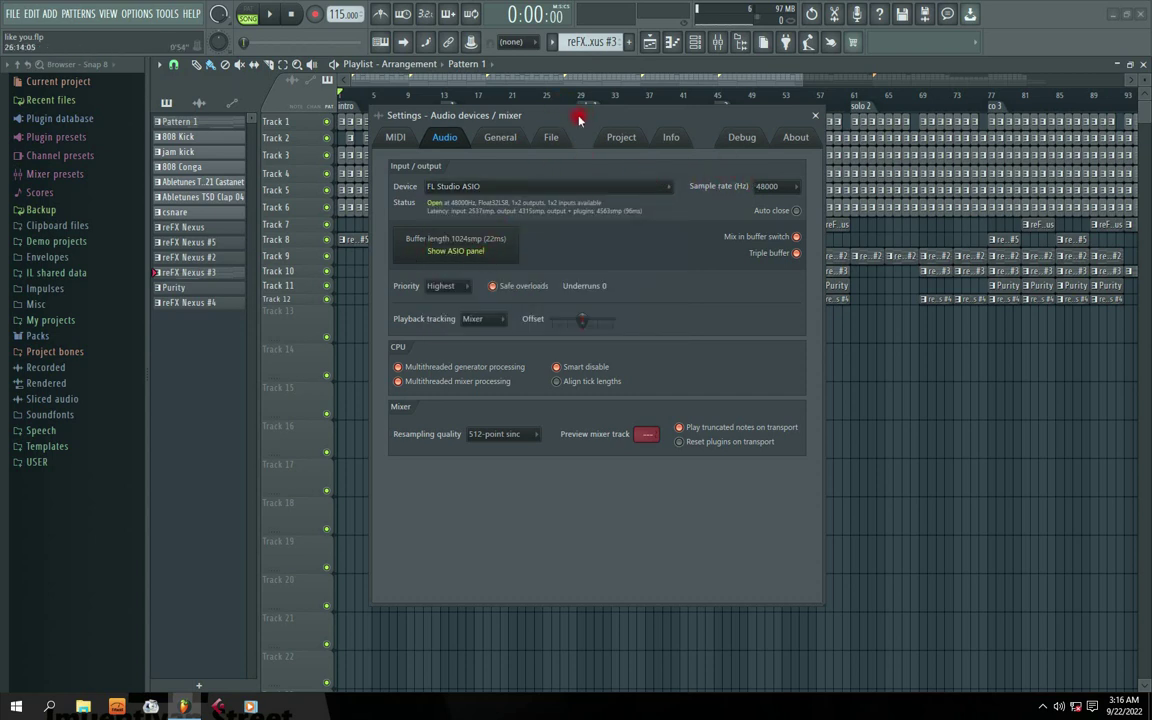
pyautogui.moveTo(578, 115); pyautogui.dragTo(559, 118)
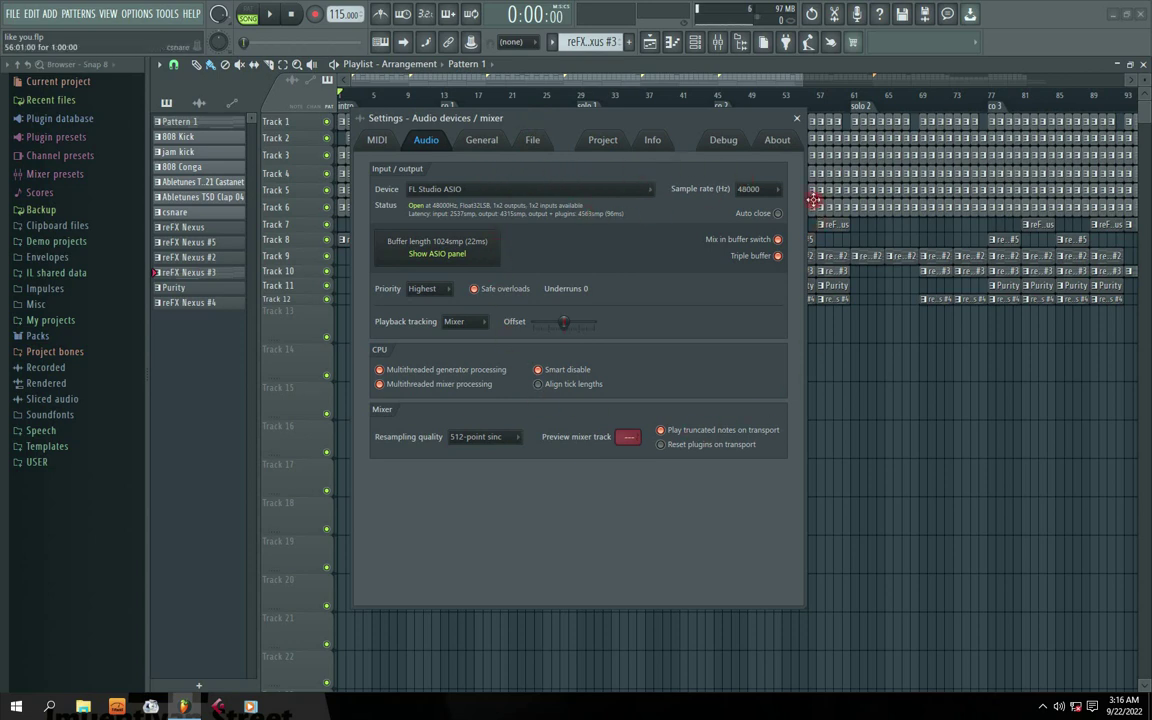
pyautogui.moveTo(627, 120)
pyautogui.mouseDown()
pyautogui.moveTo(656, 124)
pyautogui.moveTo(624, 129)
pyautogui.mouseUp()
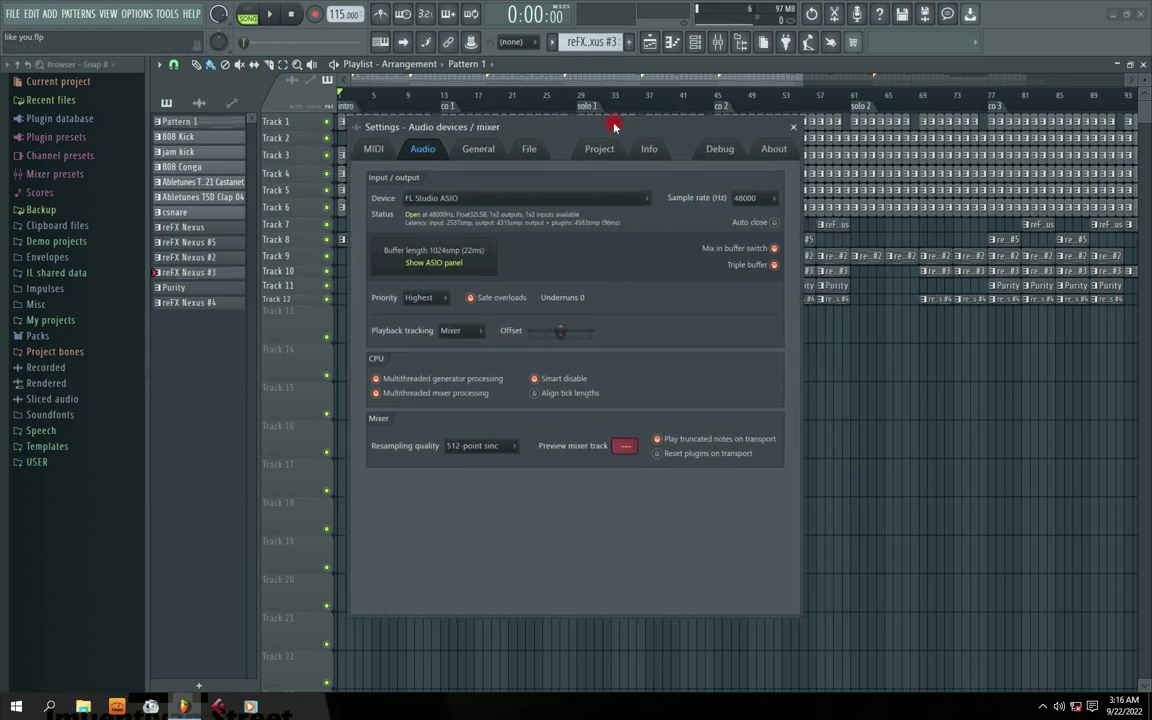
pyautogui.click(775, 202)
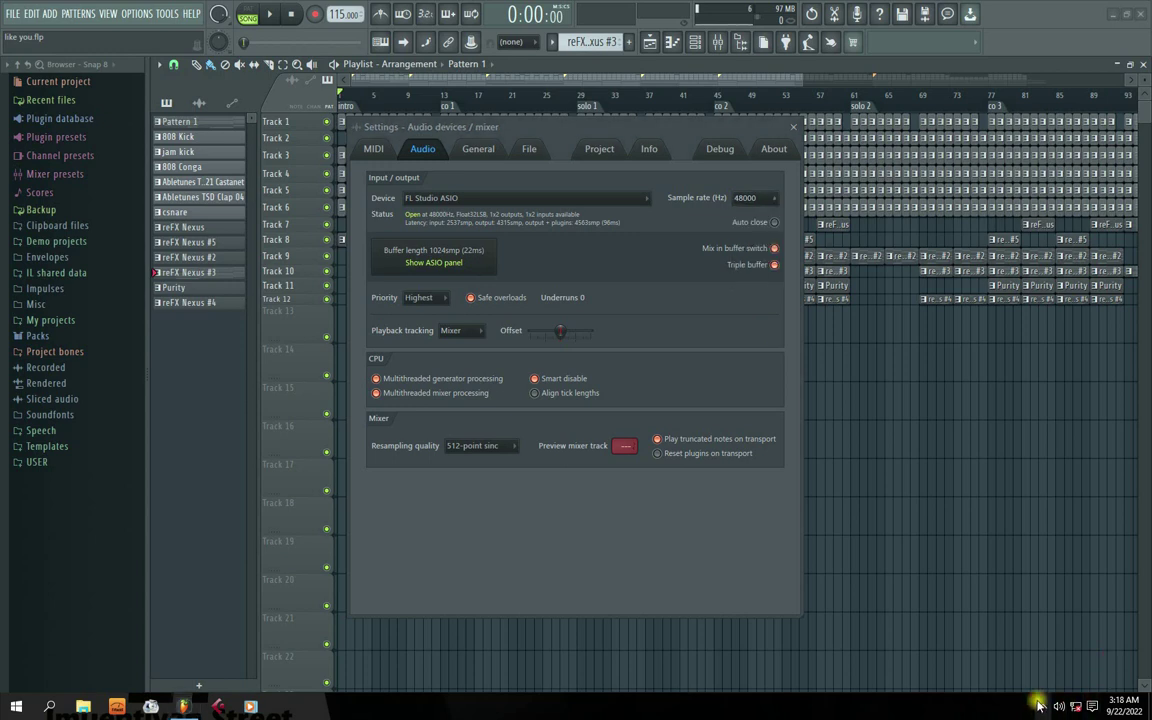
pyautogui.click(1042, 706)
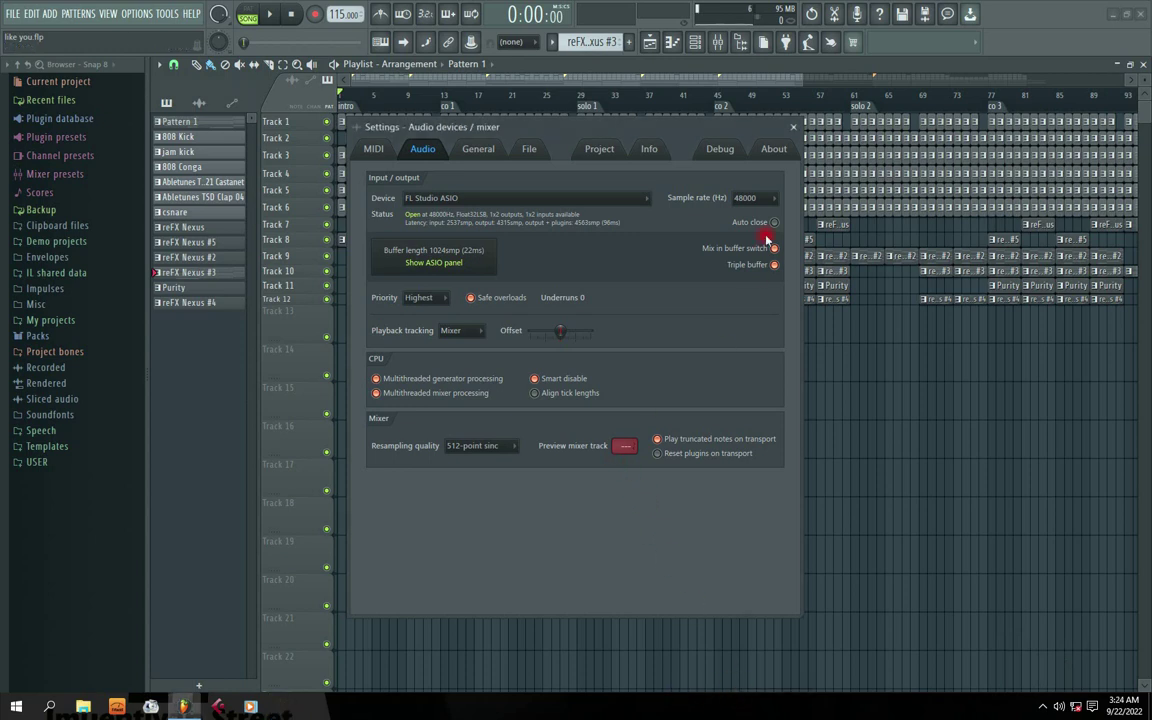
# Open the FL Studio ASIO panel and keep its buffer length at 1024 samples
pyautogui.click(418, 260)
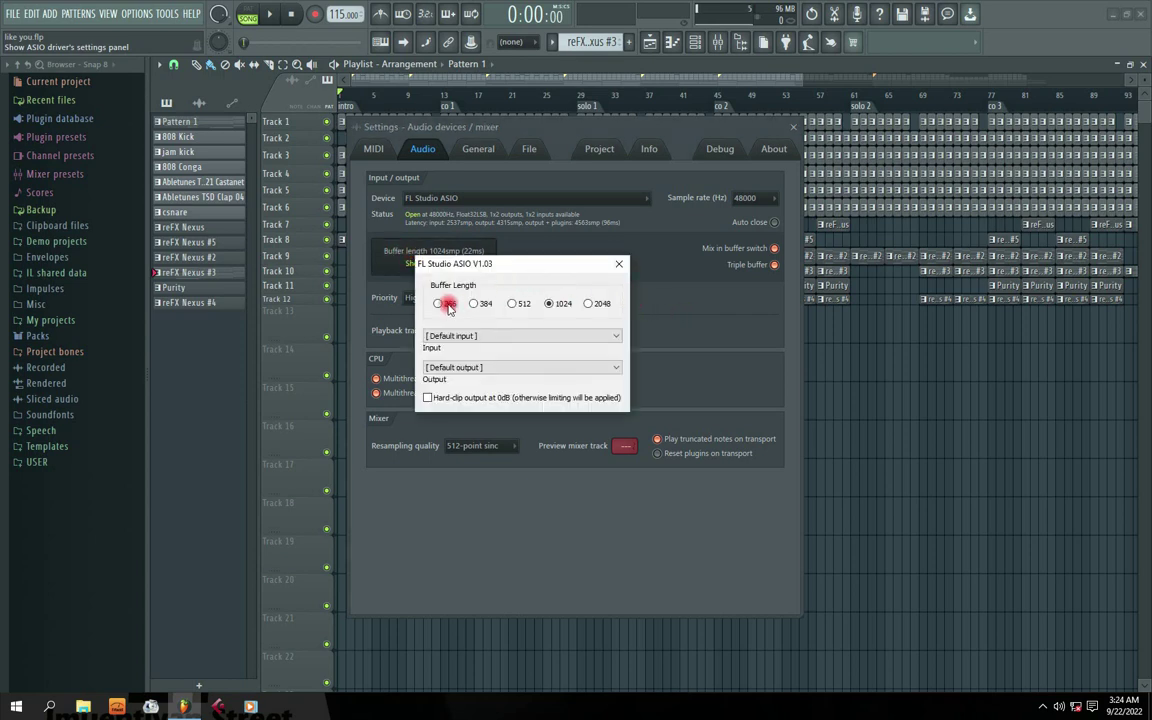
pyautogui.moveTo(476, 272); pyautogui.dragTo(548, 275)
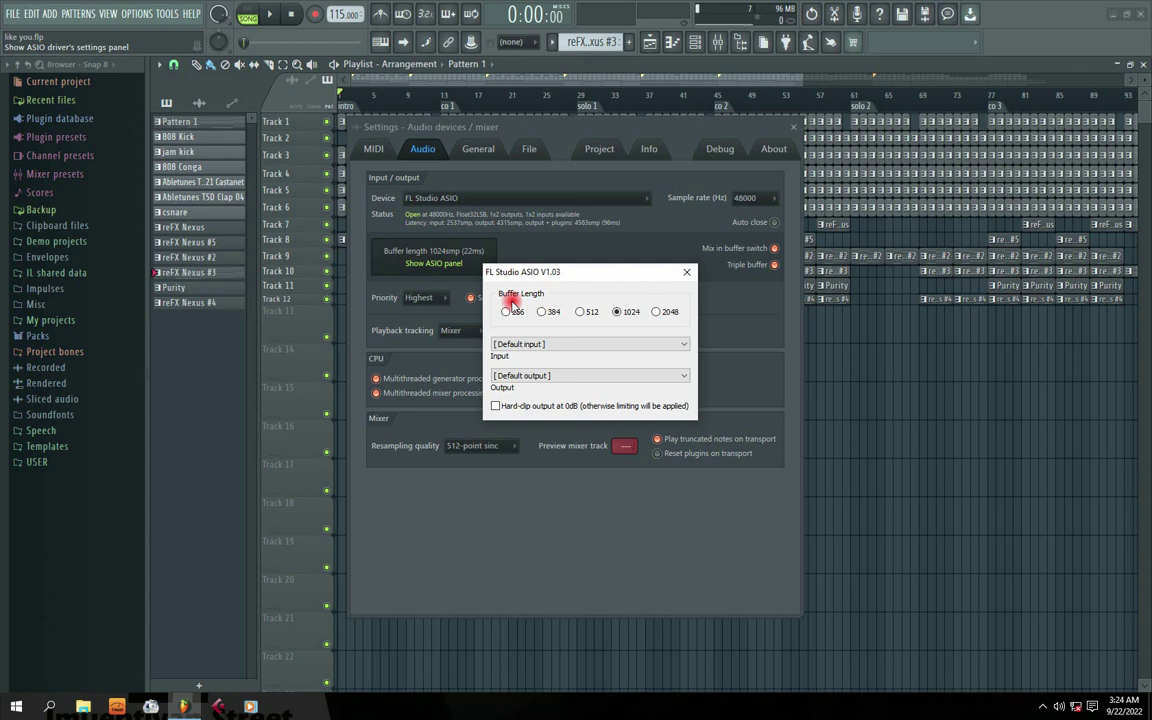
pyautogui.moveTo(515, 268); pyautogui.dragTo(527, 265)
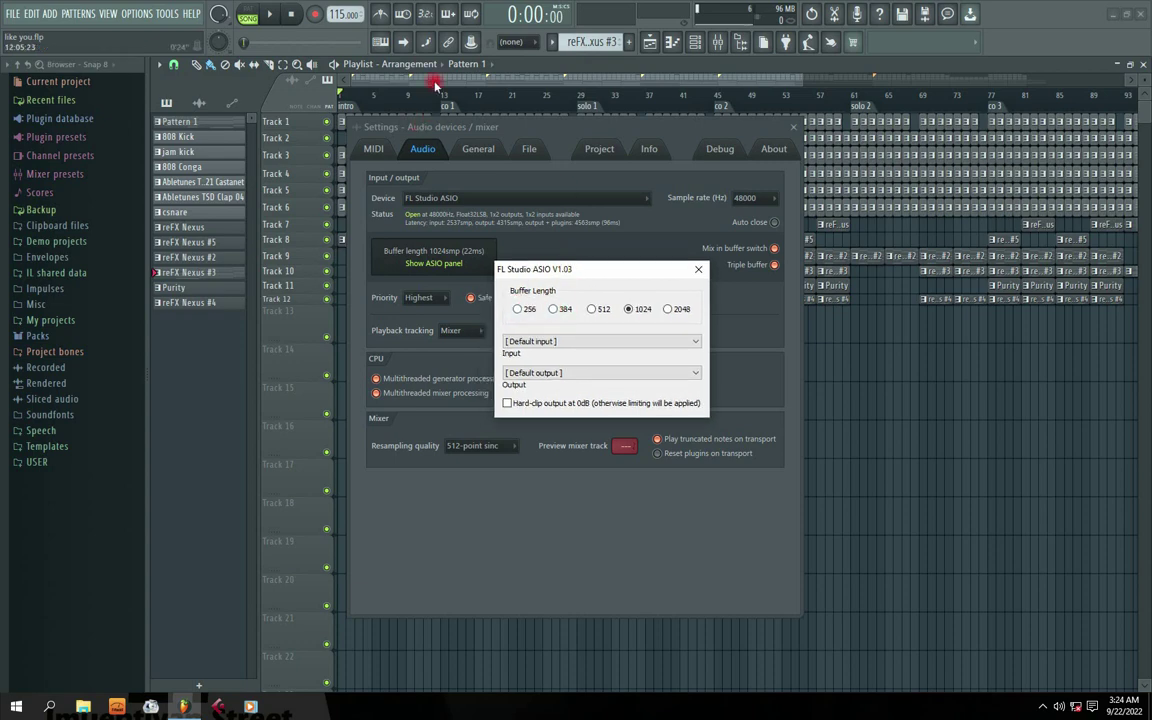
pyautogui.moveTo(586, 274); pyautogui.dragTo(567, 272)
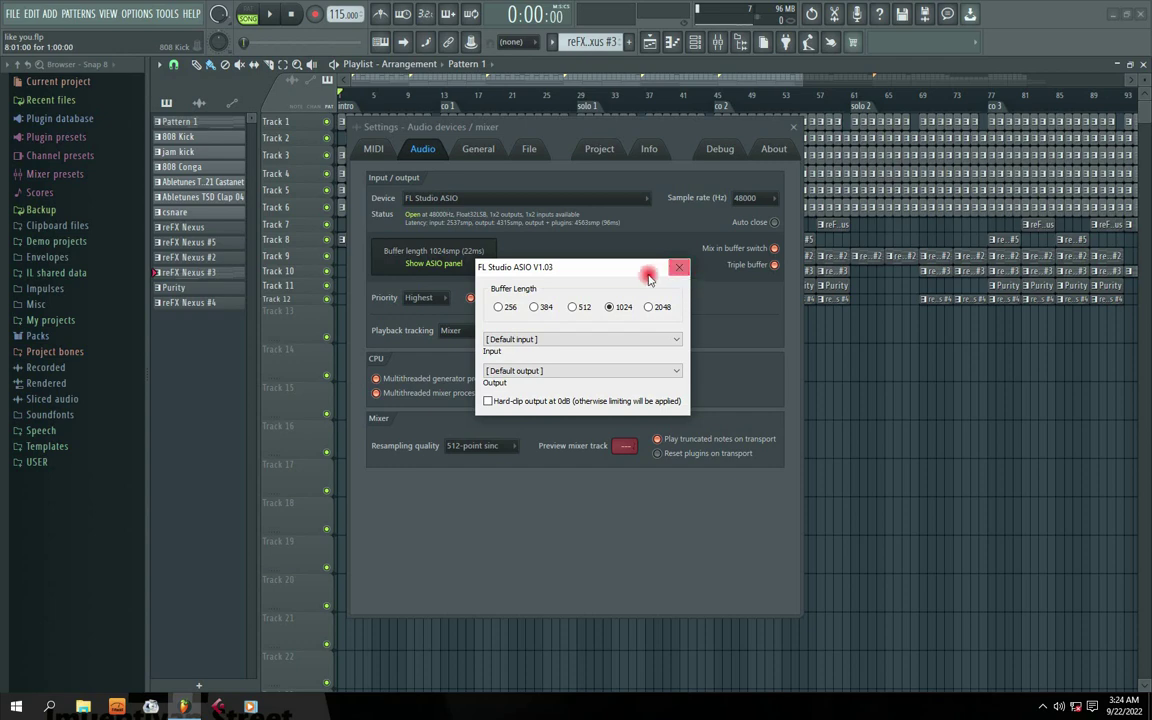
pyautogui.moveTo(571, 267); pyautogui.dragTo(595, 264)
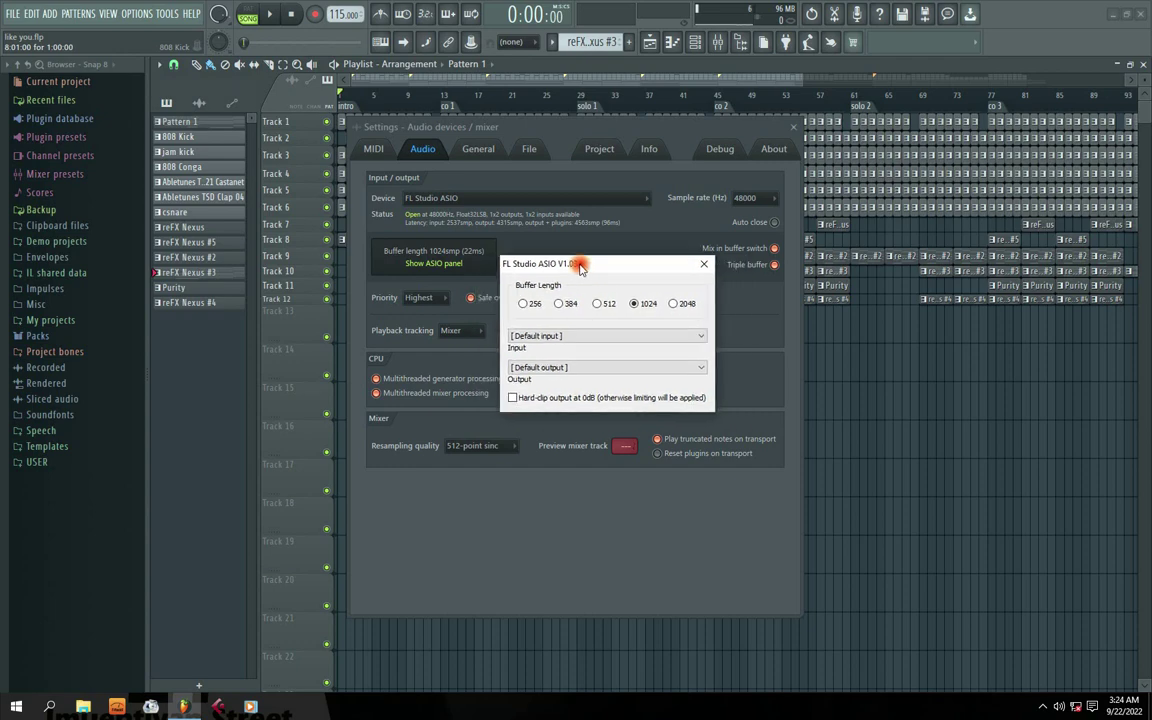
pyautogui.click(646, 298)
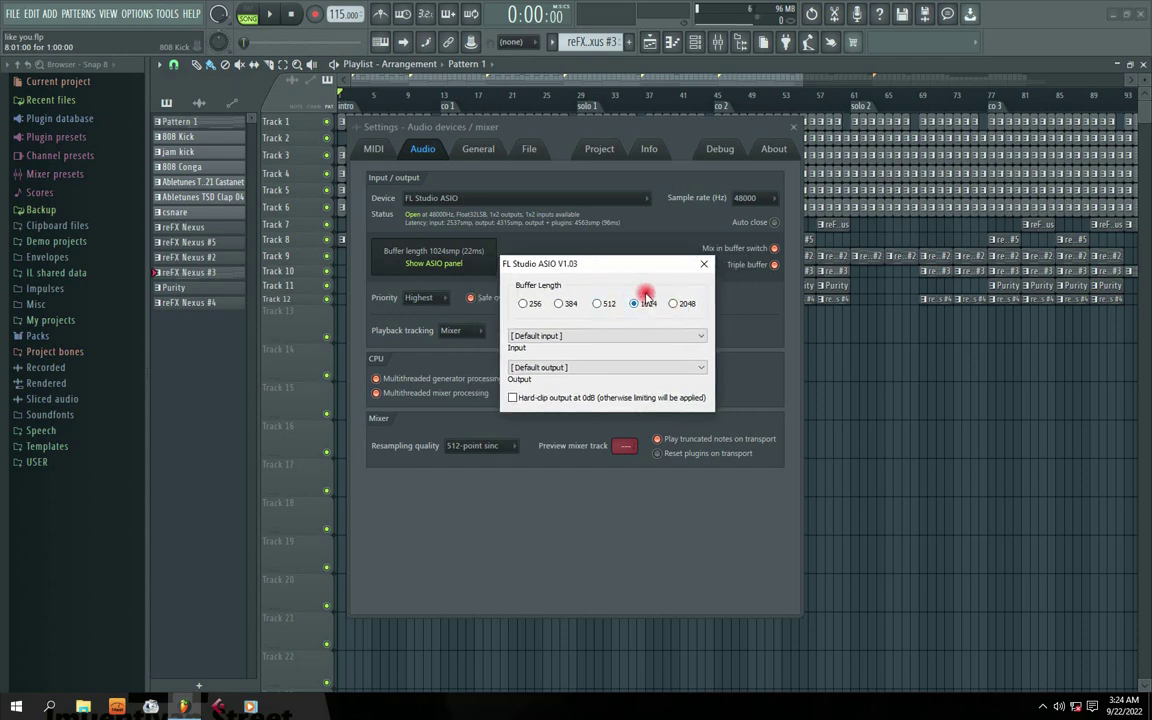
pyautogui.click(589, 278)
pyautogui.click(594, 256)
# Close the ASIO panel and keep audio processing priority at Highest
pyautogui.click(703, 264)
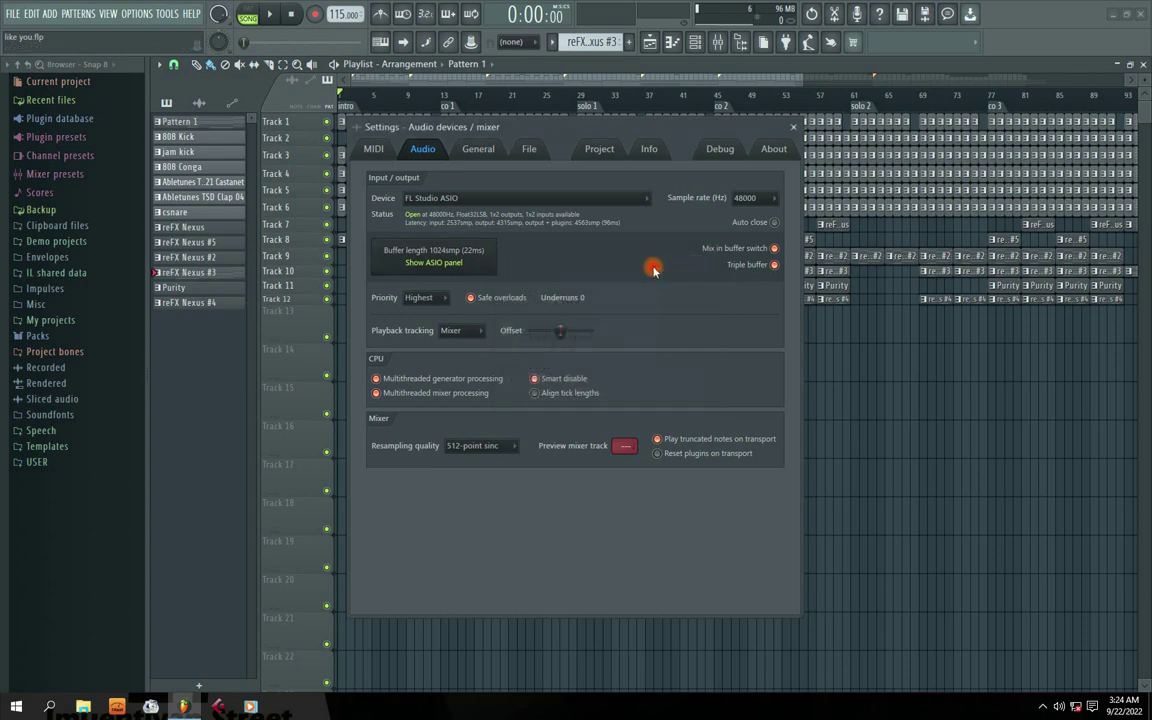
pyautogui.click(444, 300)
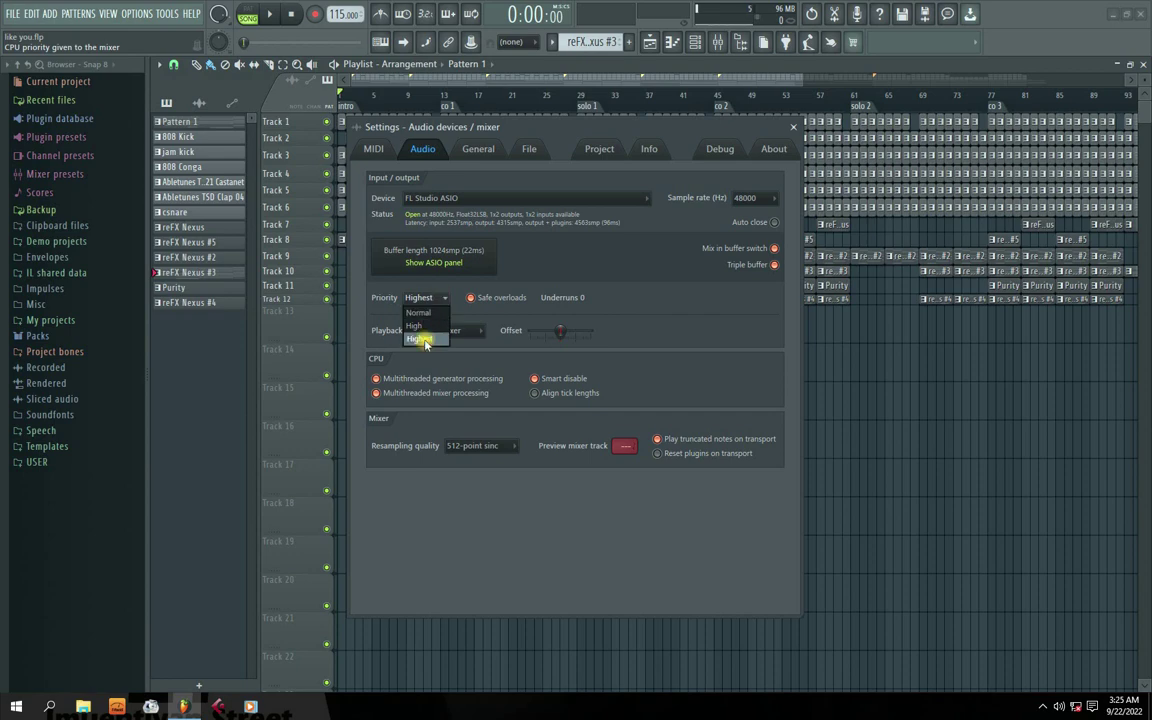
pyautogui.click(422, 340)
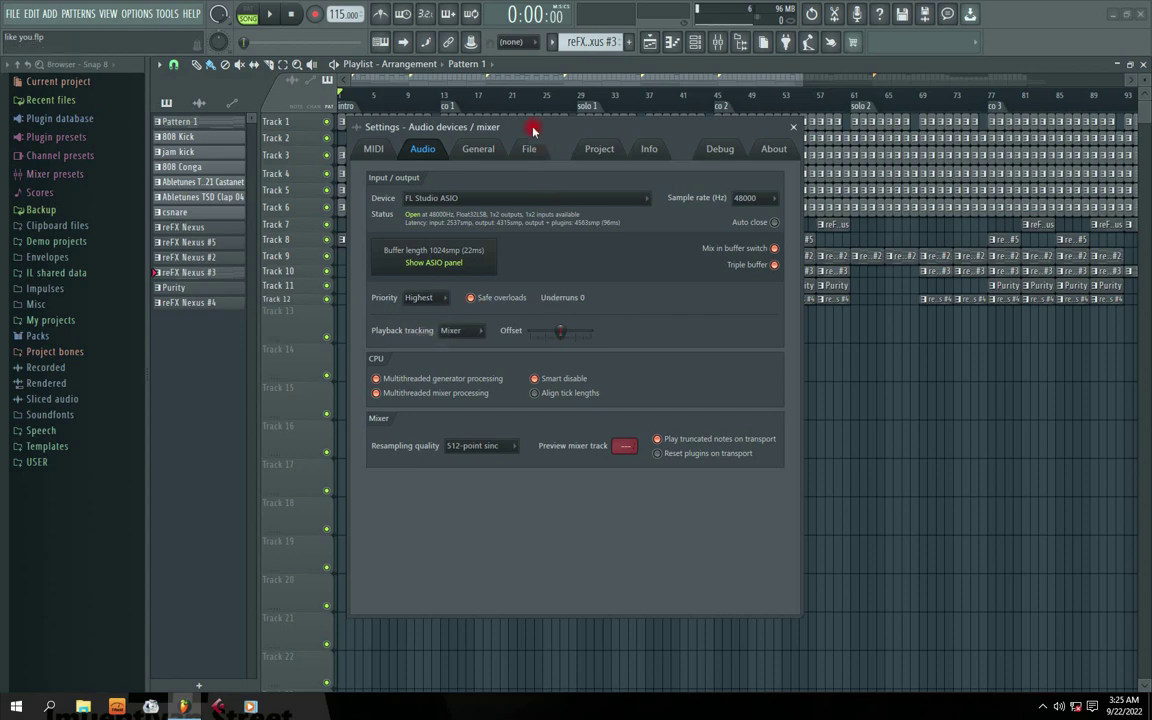
pyautogui.moveTo(532, 128)
pyautogui.mouseDown()
pyautogui.moveTo(625, 128)
pyautogui.moveTo(544, 148)
pyautogui.mouseUp()
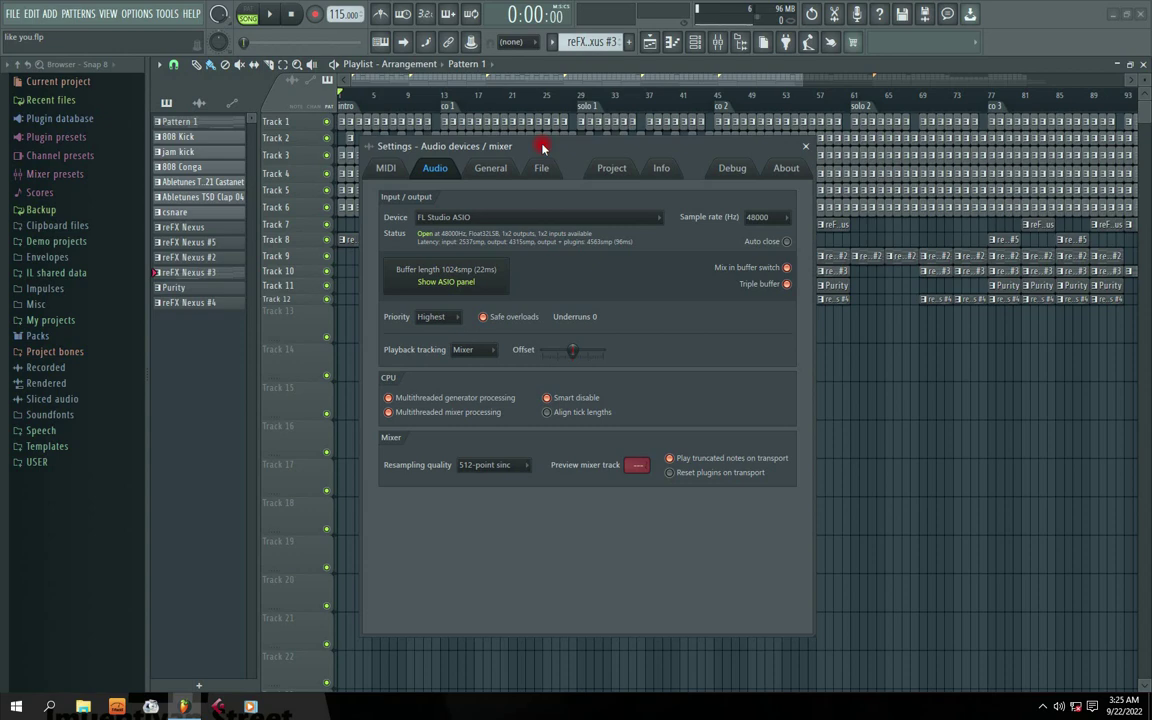
# Keep 48000 Hz selected in the Sample rate dropdown
pyautogui.moveTo(535, 147); pyautogui.dragTo(553, 146)
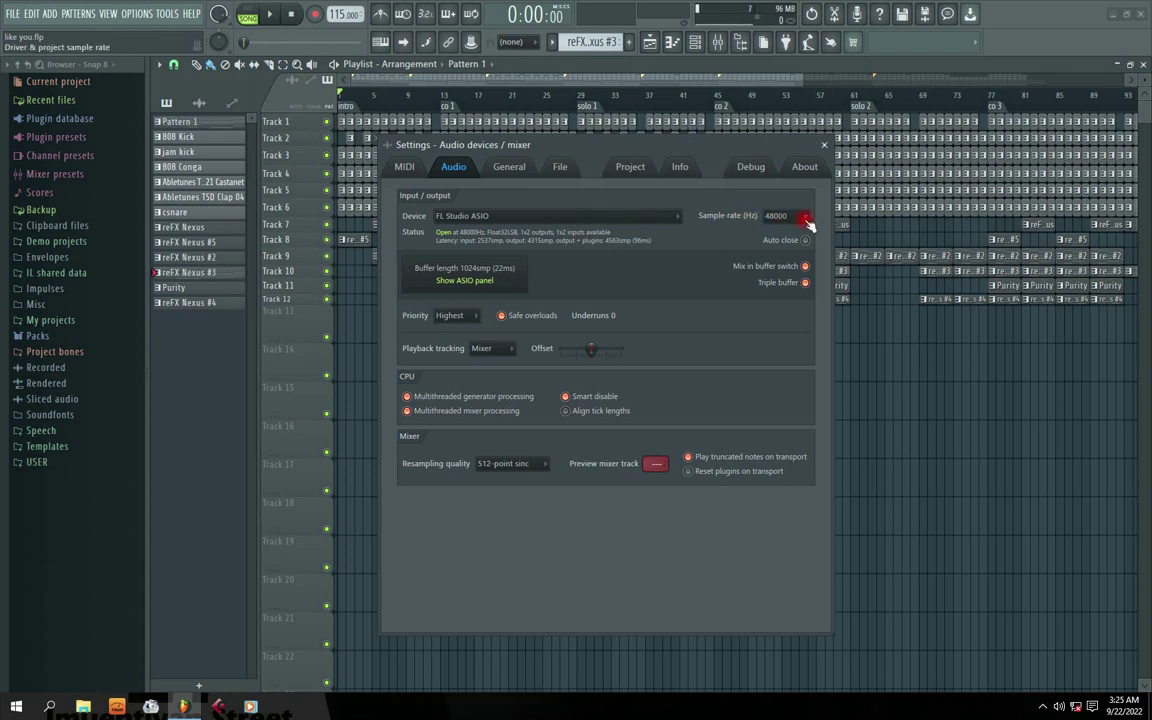
pyautogui.click(774, 217)
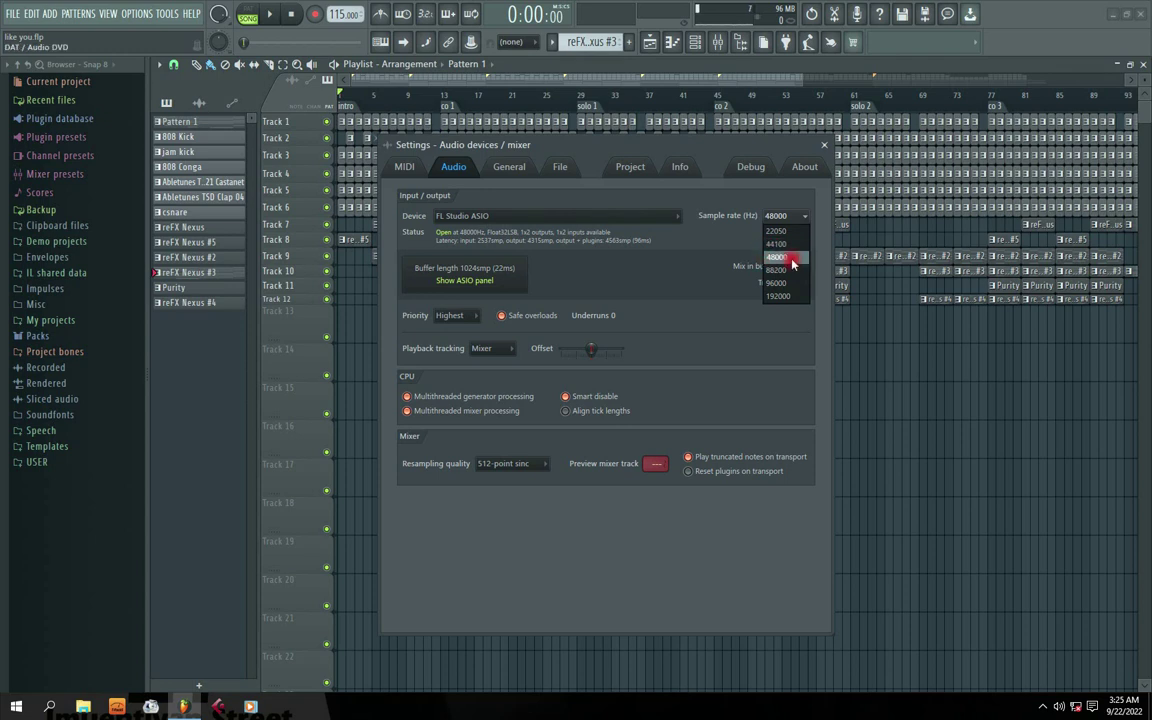
pyautogui.moveTo(700, 145); pyautogui.dragTo(620, 145)
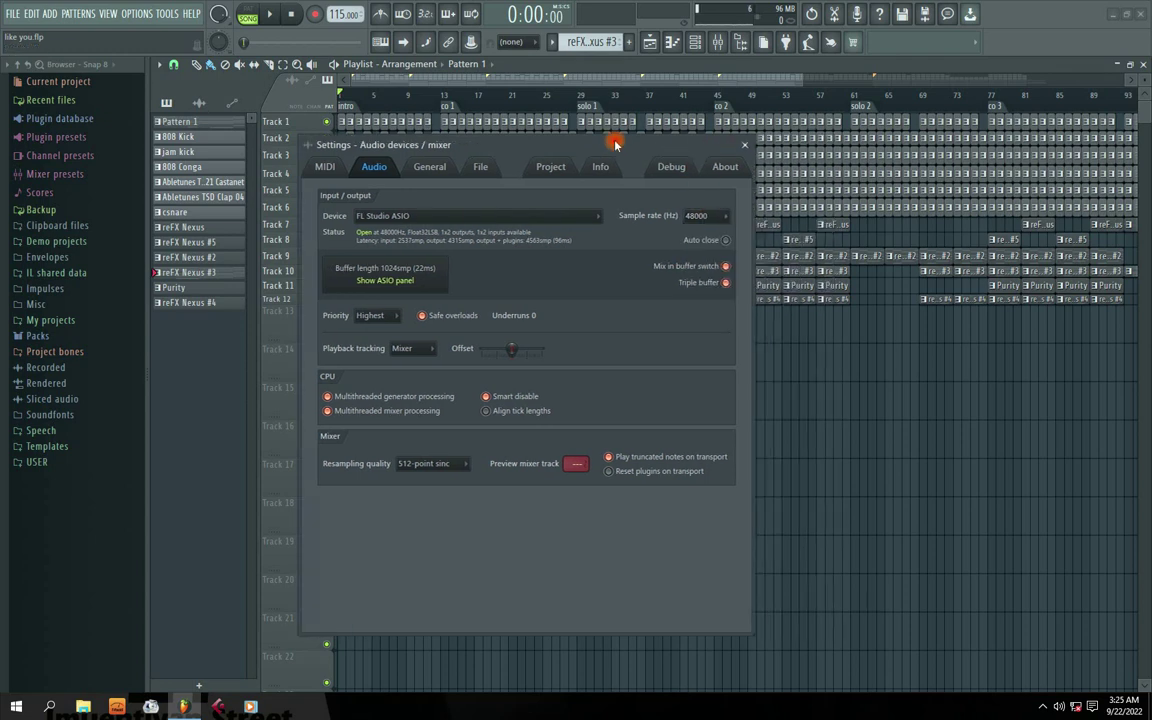
pyautogui.click(725, 216)
pyautogui.moveTo(725, 216)
pyautogui.mouseDown()
pyautogui.moveTo(692, 257)
pyautogui.moveTo(714, 216)
pyautogui.mouseUp()
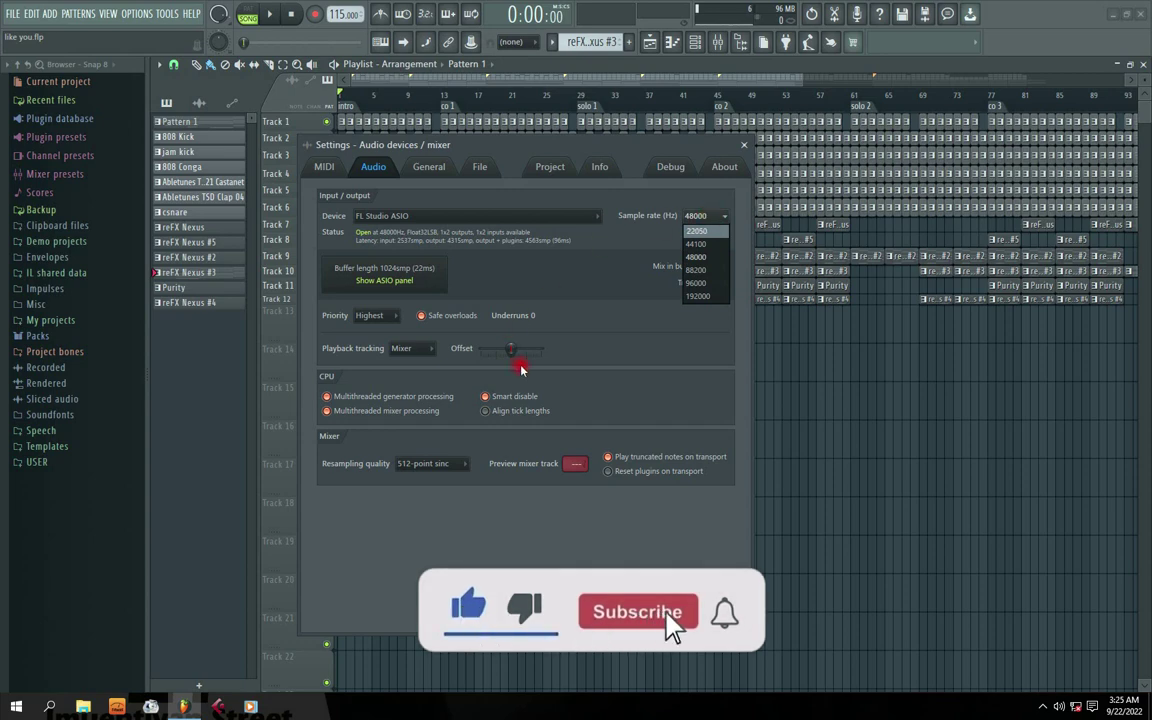
pyautogui.click(405, 502)
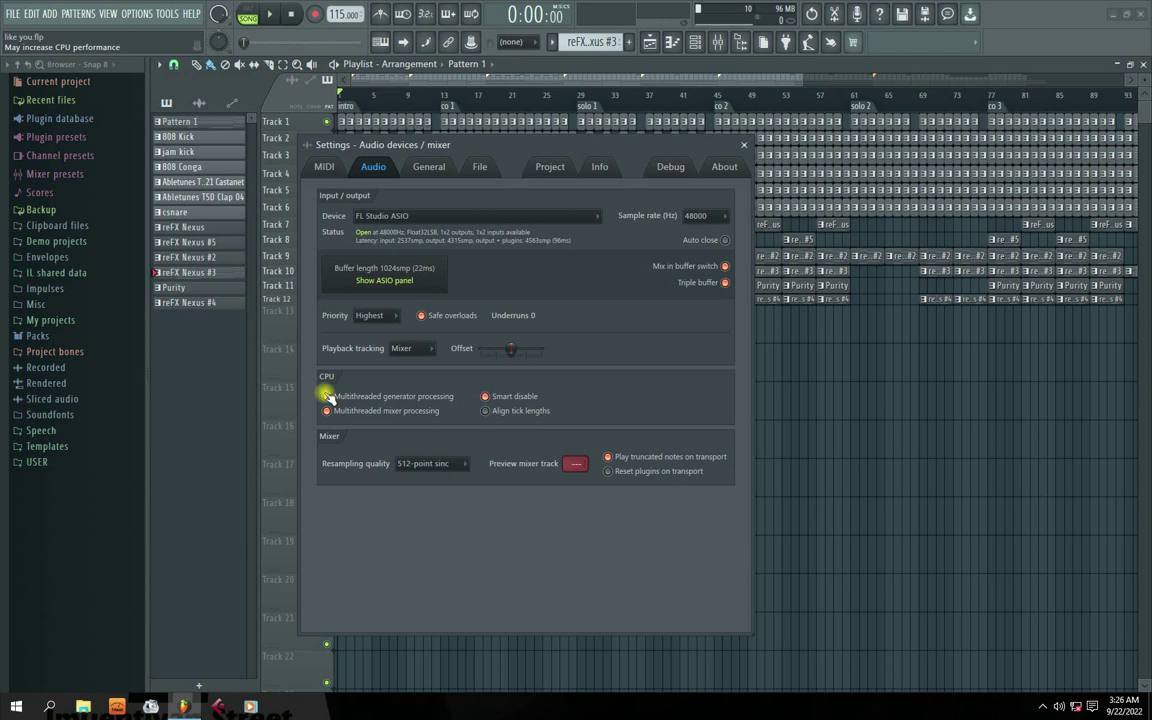
pyautogui.moveTo(478, 148); pyautogui.dragTo(519, 172)
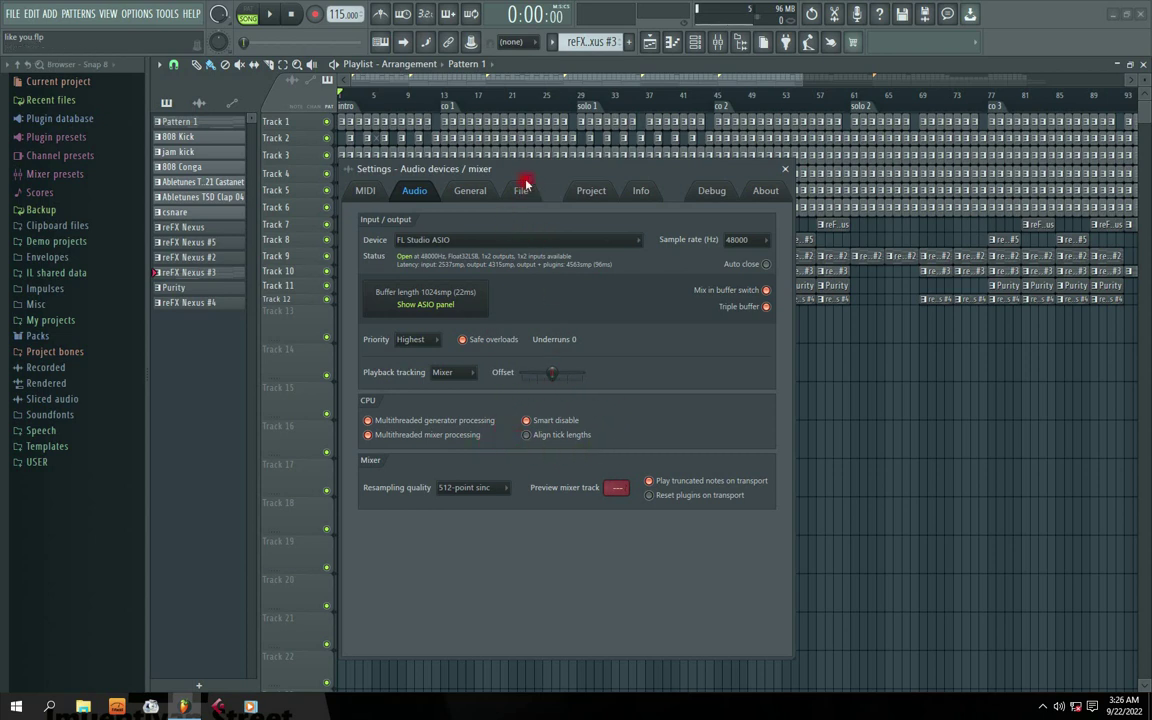
# Change the mixer resampling quality from 512-point sinc to 2-point linear
pyautogui.moveTo(525, 174); pyautogui.dragTo(528, 180)
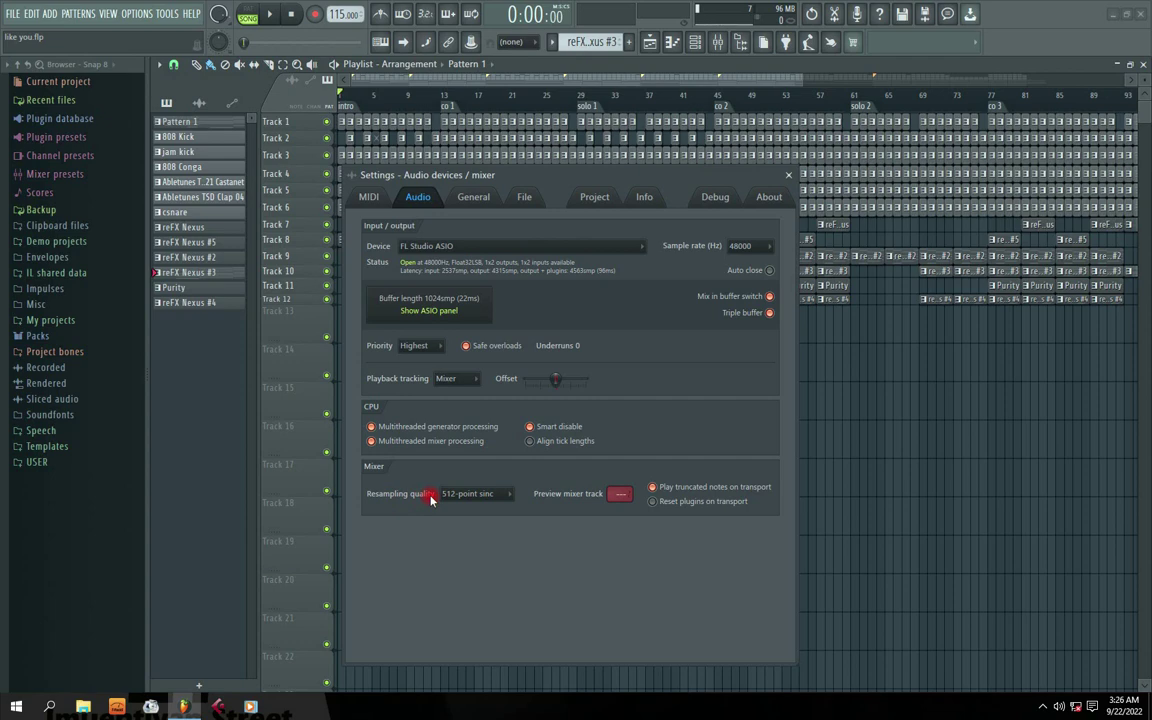
pyautogui.click(511, 496)
pyautogui.click(511, 496)
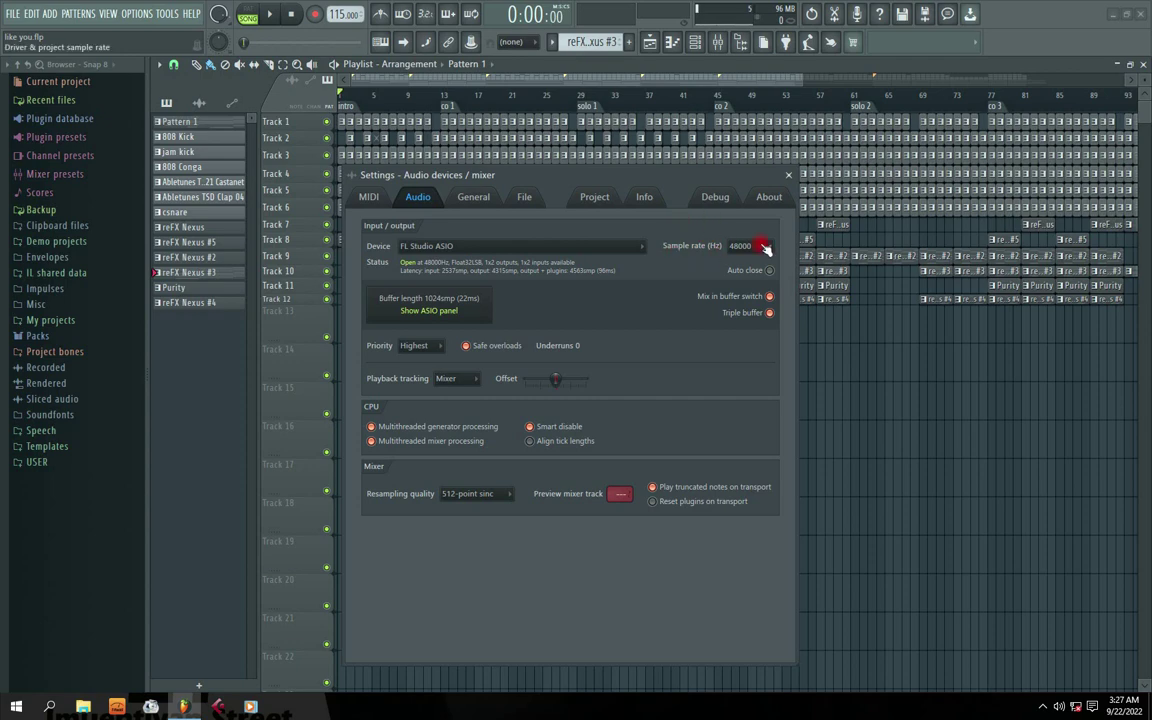
pyautogui.click(509, 495)
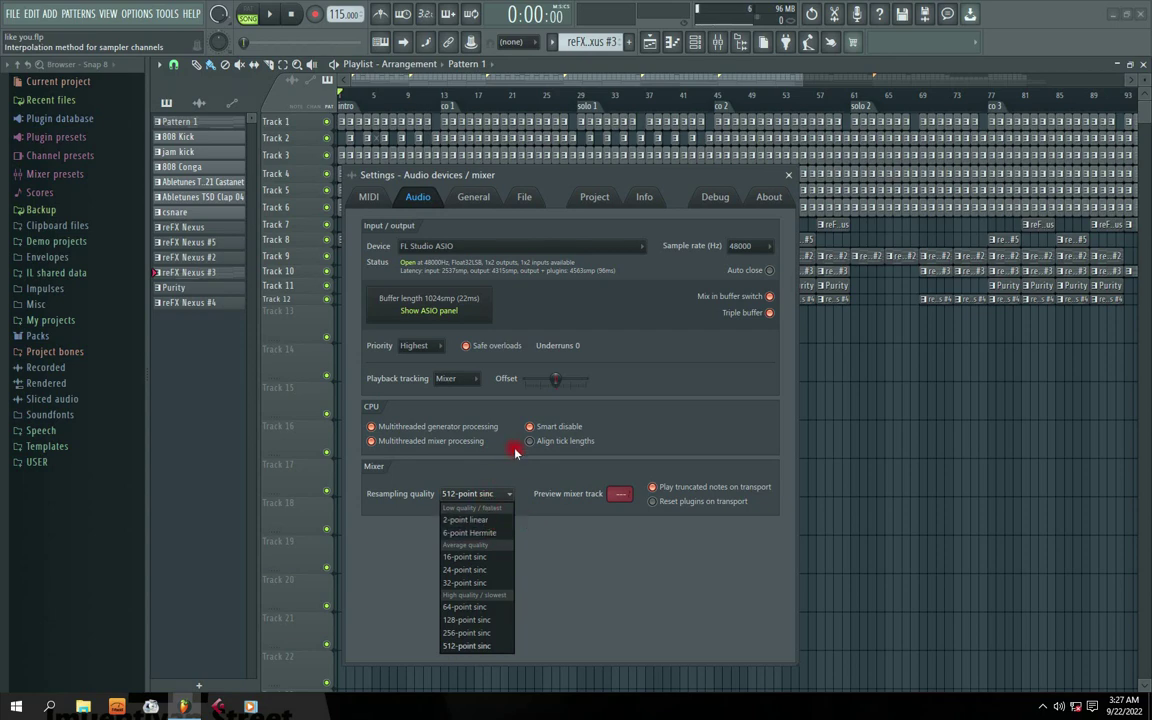
pyautogui.click(533, 476)
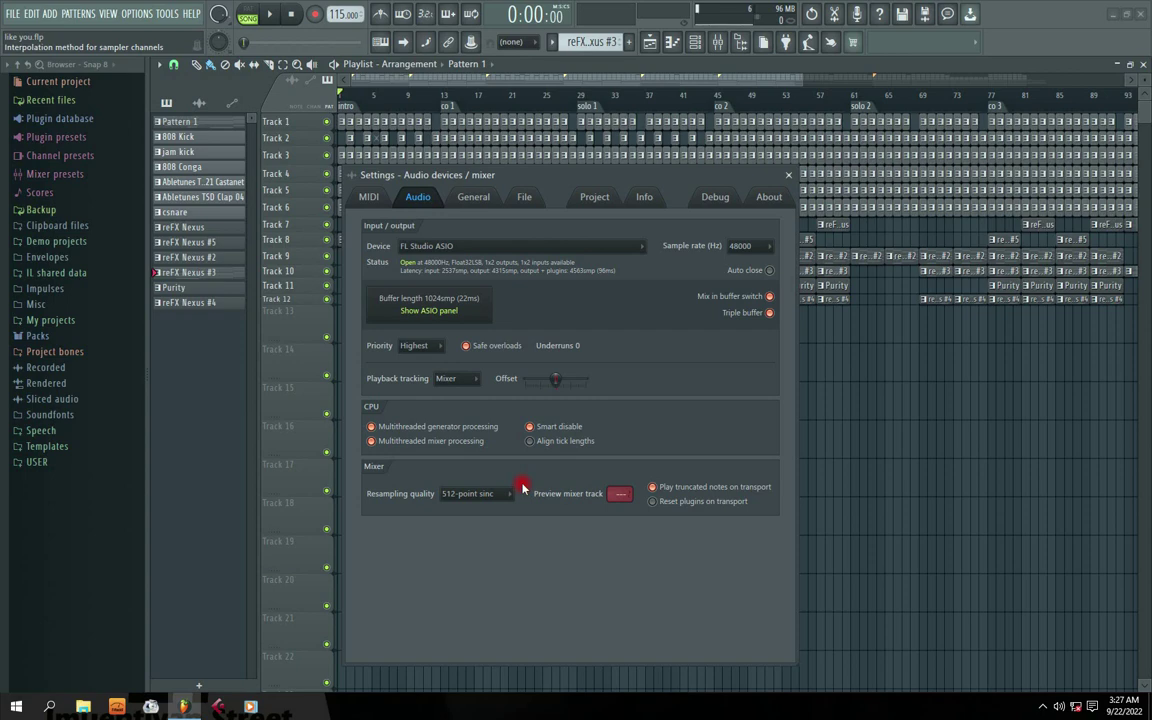
pyautogui.click(470, 494)
pyautogui.click(478, 519)
pyautogui.click(510, 498)
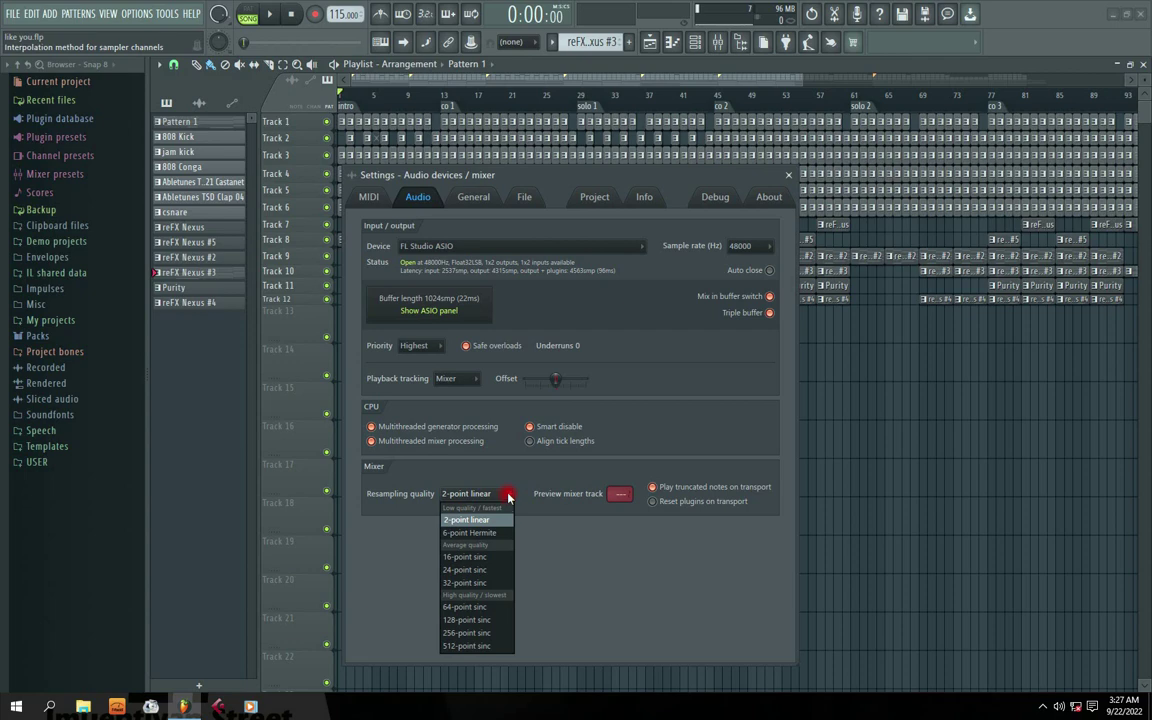
# Set resampling quality back to 512-point sinc and dismiss the slow-rendering warning
pyautogui.click(465, 645)
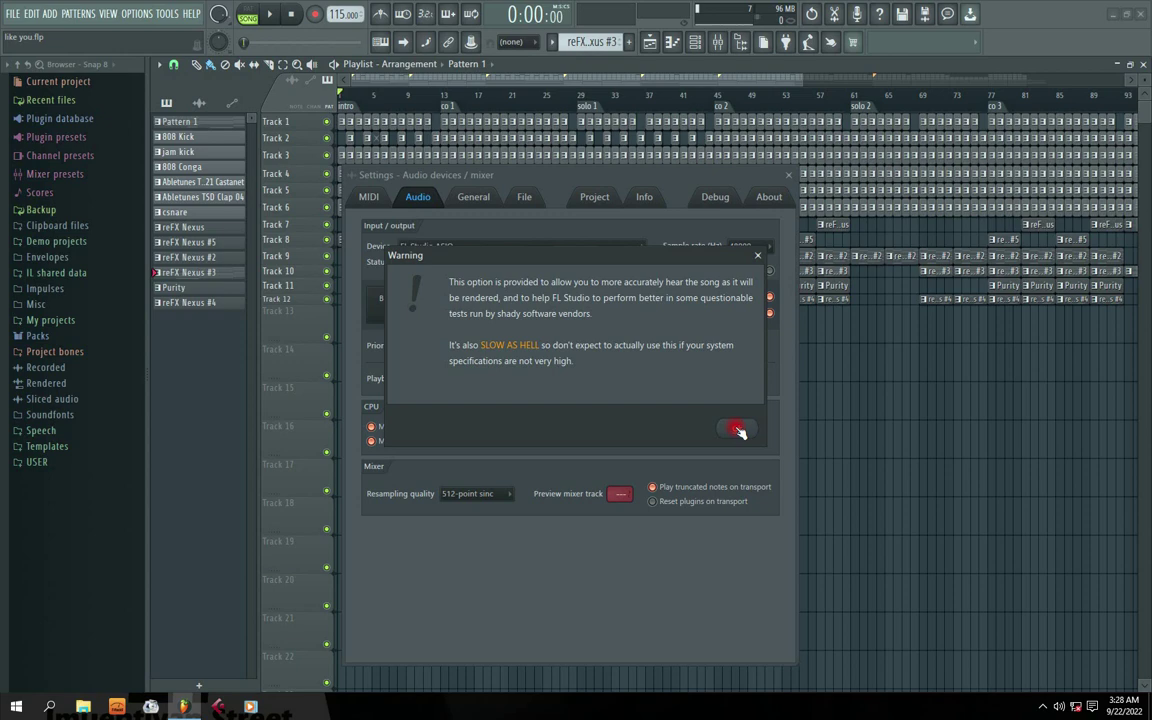
pyautogui.click(736, 429)
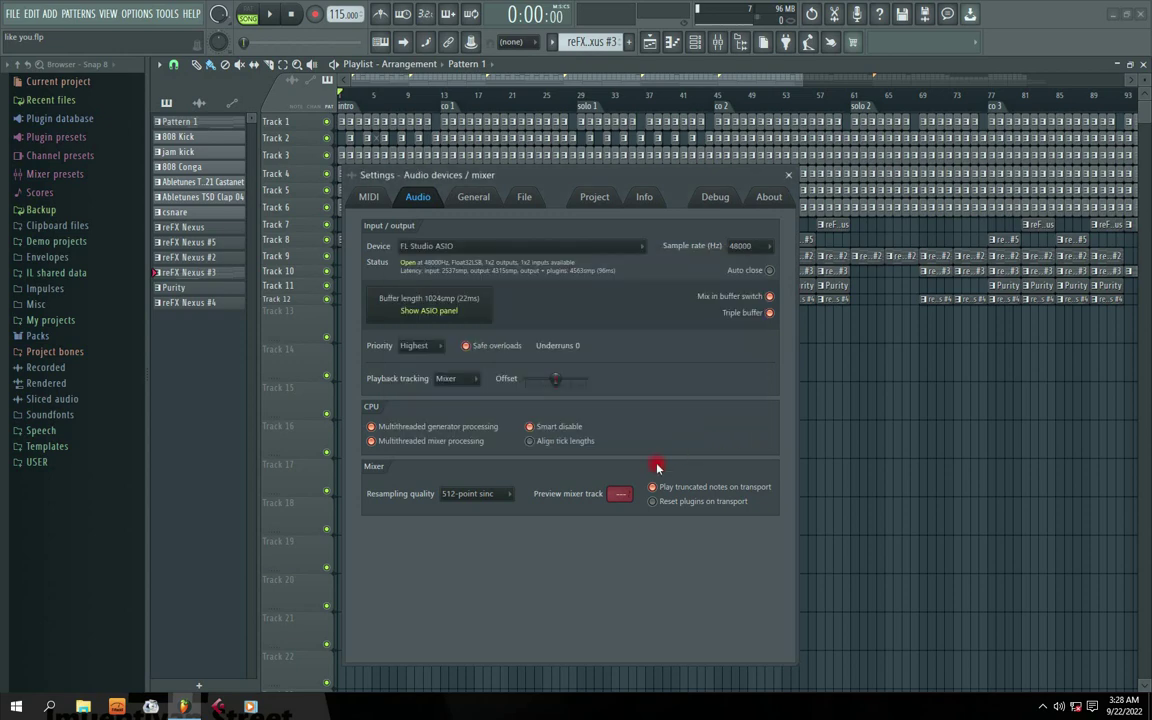
pyautogui.click(508, 494)
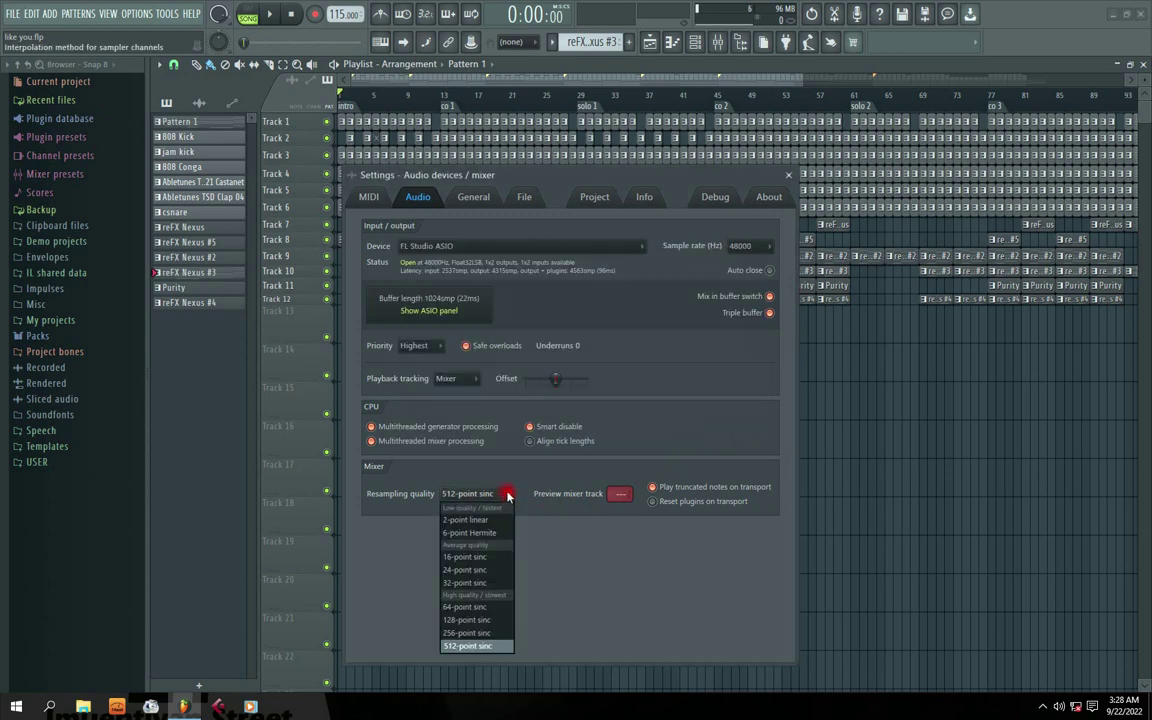
pyautogui.click(508, 494)
pyautogui.click(508, 494)
pyautogui.click(471, 646)
pyautogui.click(508, 494)
pyautogui.click(538, 474)
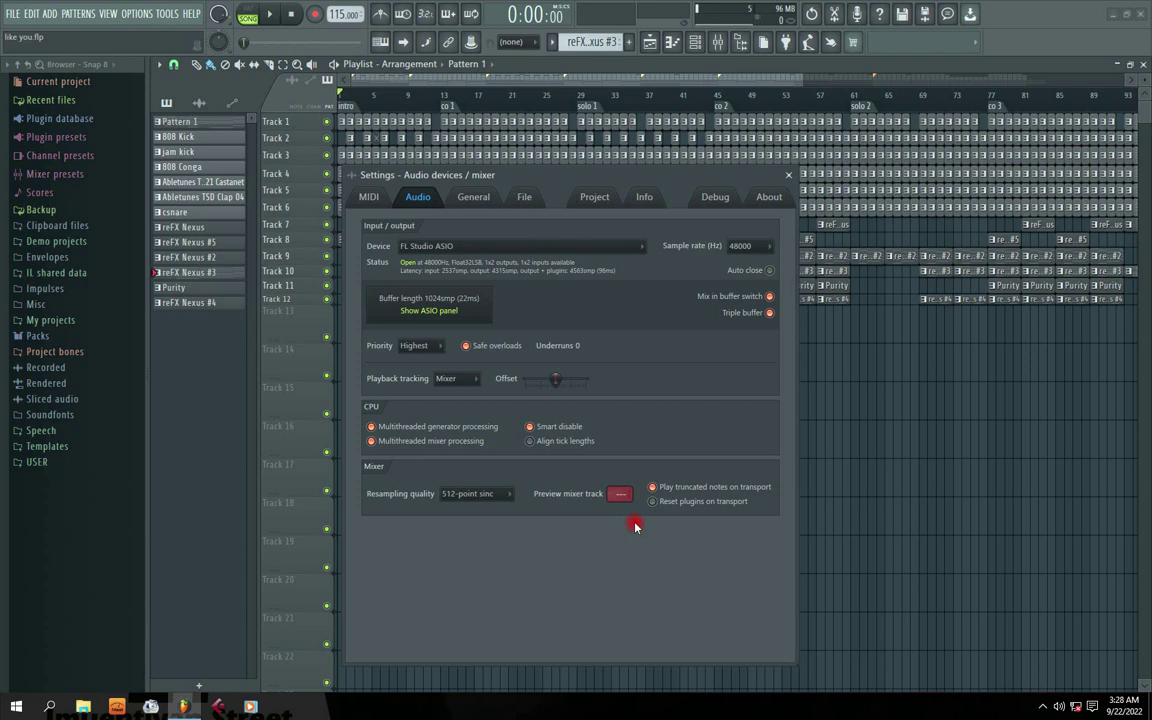
pyautogui.moveTo(620, 493); pyautogui.dragTo(620, 454)
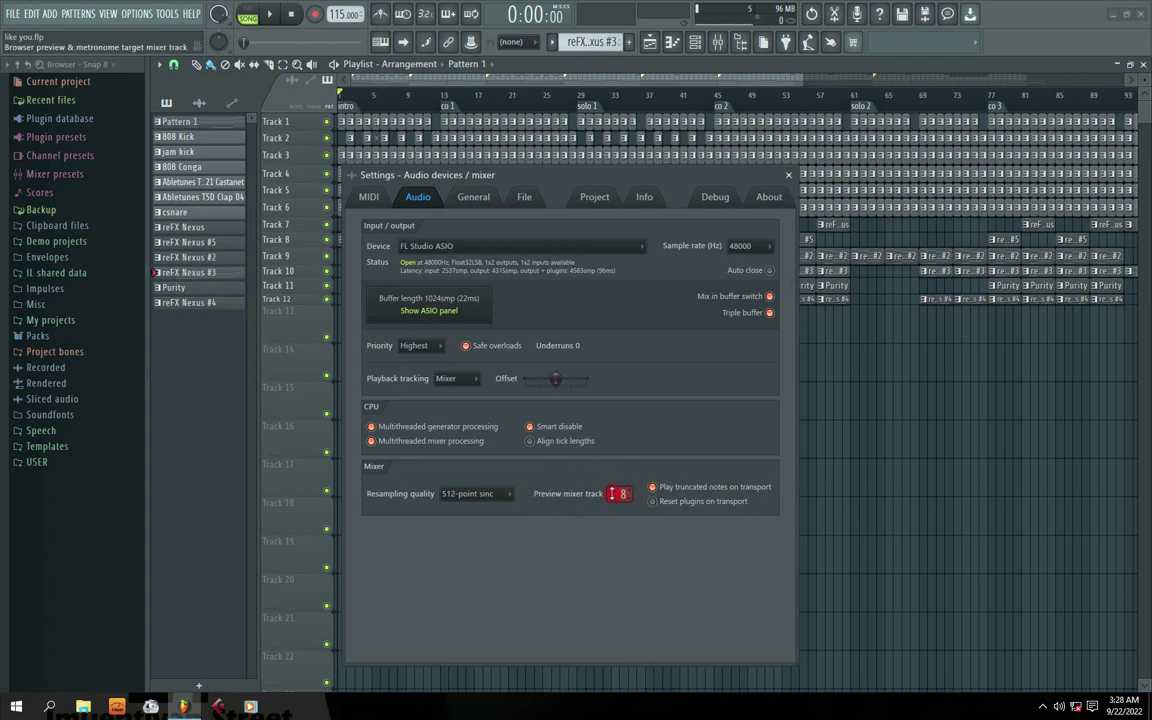
pyautogui.moveTo(620, 493); pyautogui.dragTo(620, 515)
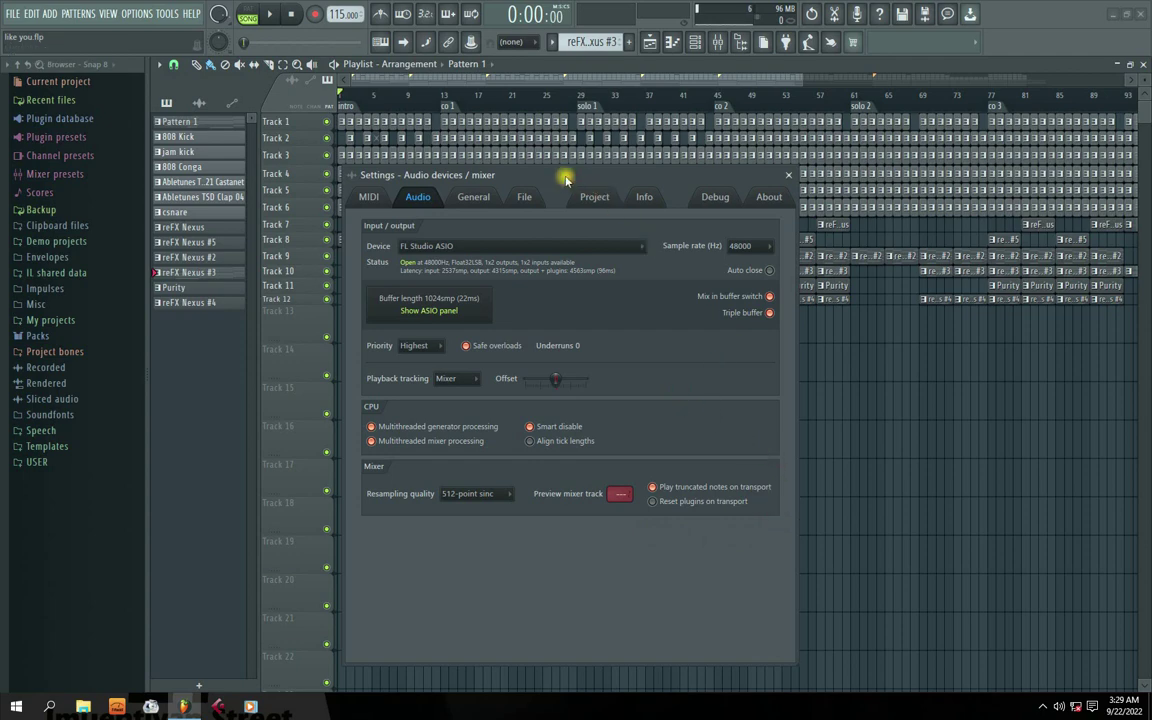
pyautogui.moveTo(566, 180)
pyautogui.mouseDown()
pyautogui.moveTo(591, 175)
pyautogui.moveTo(571, 177)
pyautogui.mouseUp()
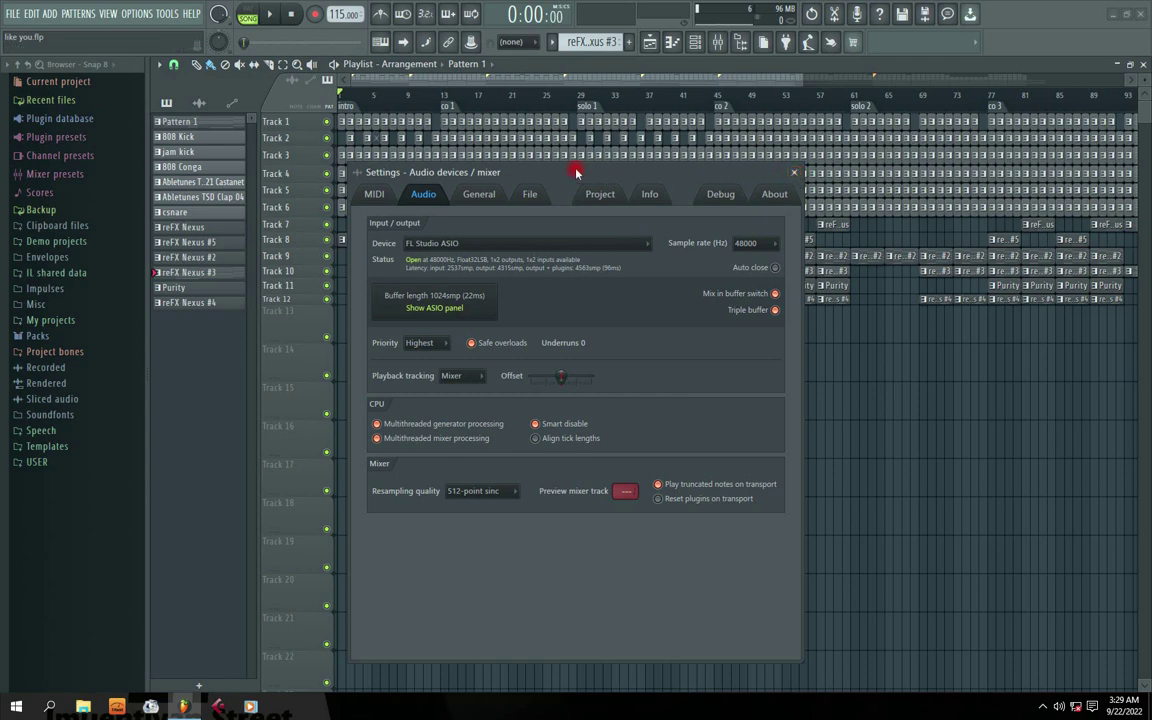
pyautogui.moveTo(573, 170); pyautogui.dragTo(570, 146)
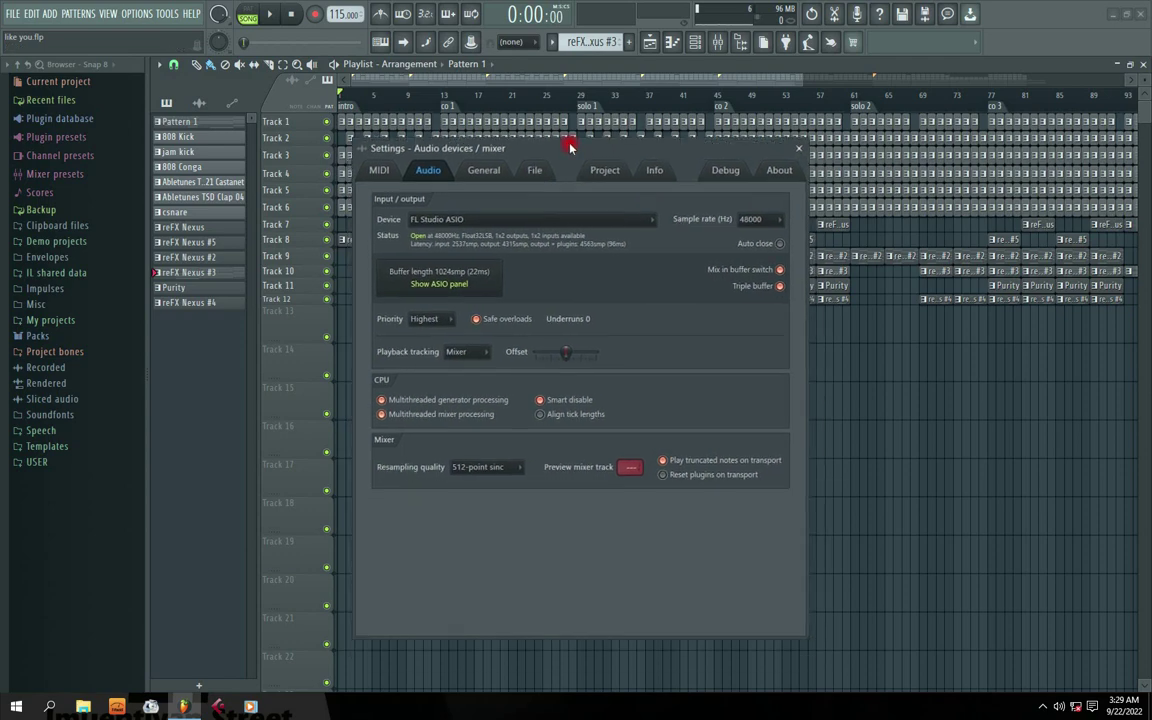
# Close the audio settings and play, then stop, the song
pyautogui.click(799, 149)
pyautogui.click(269, 14)
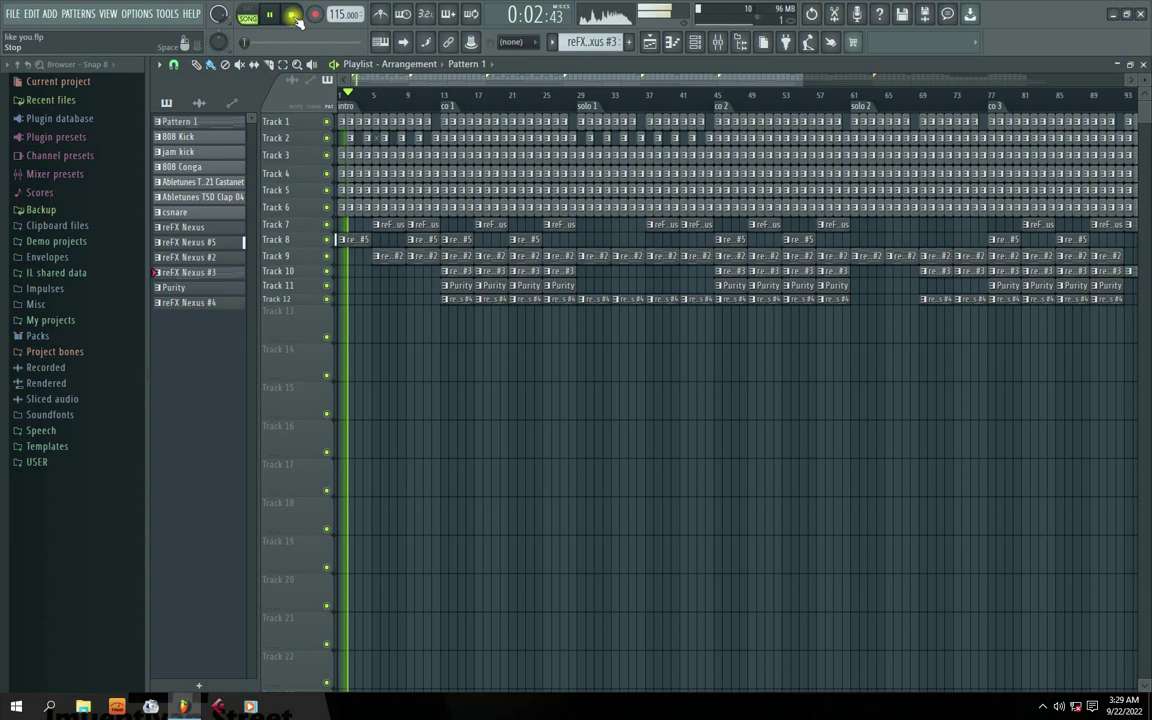
pyautogui.click(294, 17)
pyautogui.moveTo(512, 85); pyautogui.dragTo(490, 107)
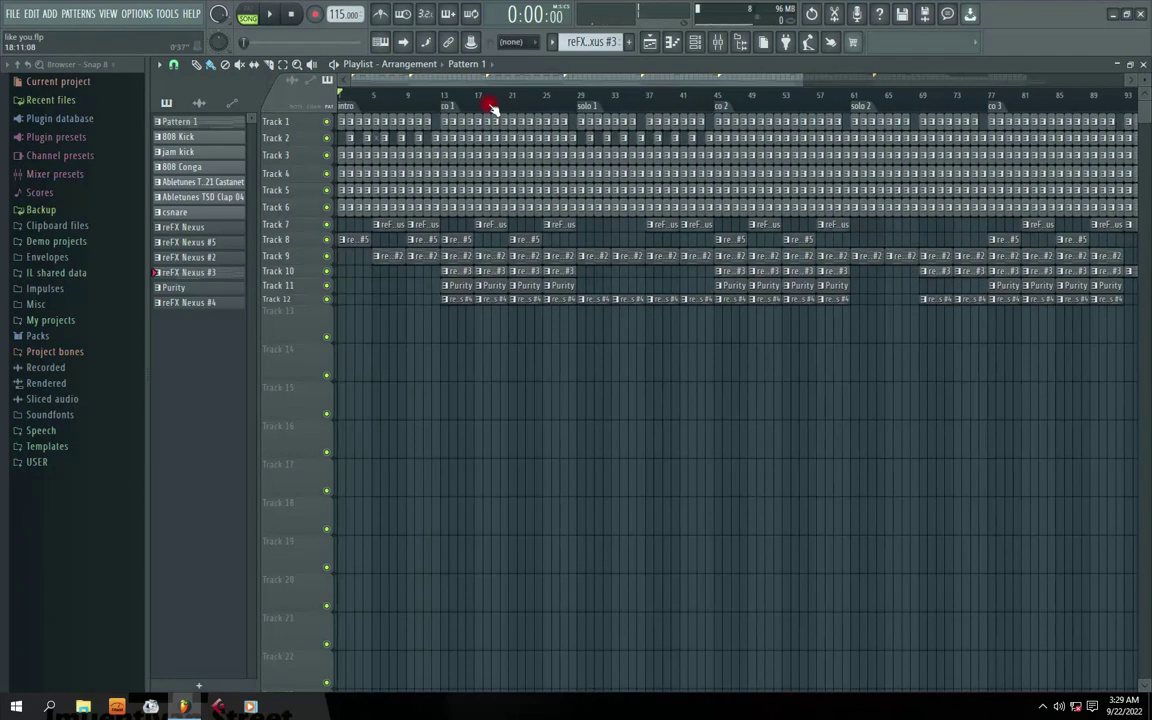
# Open File > Export to list the Wave, MP3, OGG, FLAC and MIDI formats
pyautogui.click(13, 14)
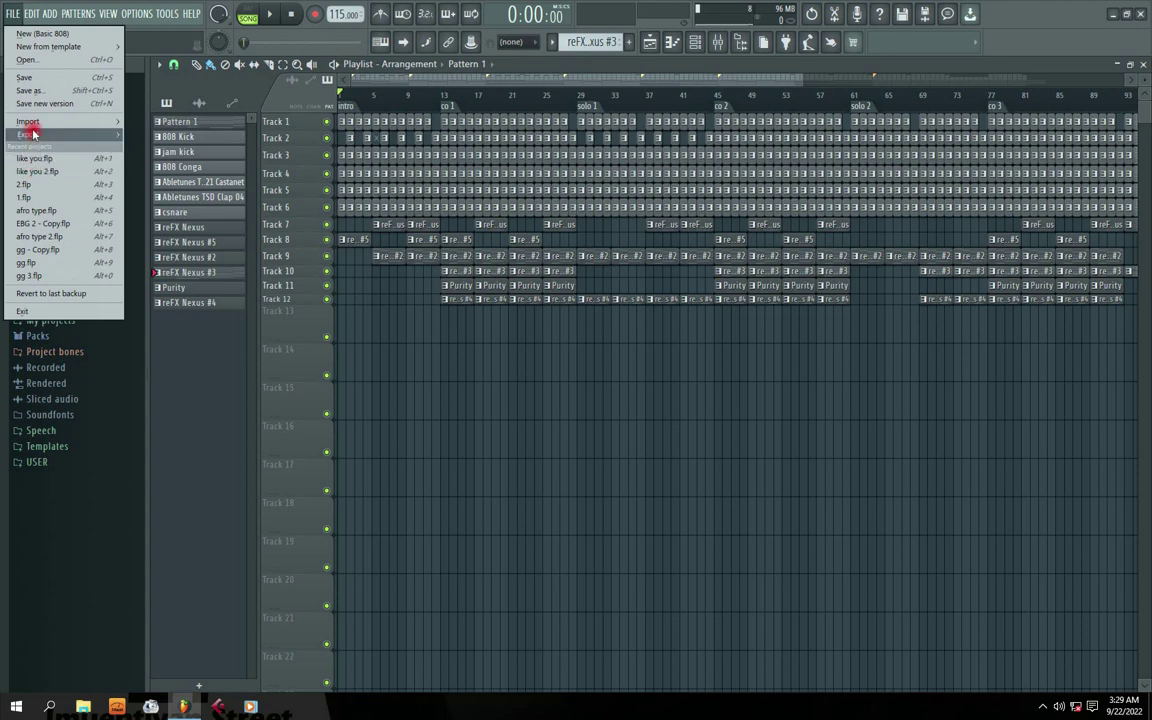
pyautogui.moveTo(36, 136)
pyautogui.click(159, 150)
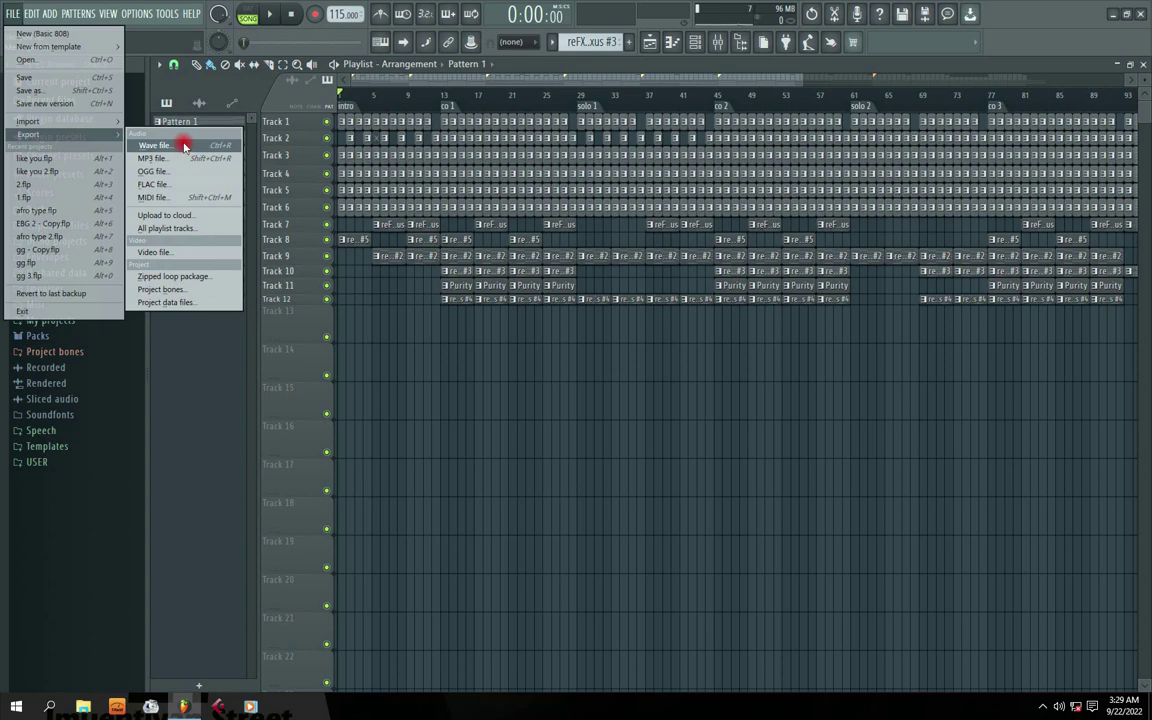
pyautogui.click(184, 146)
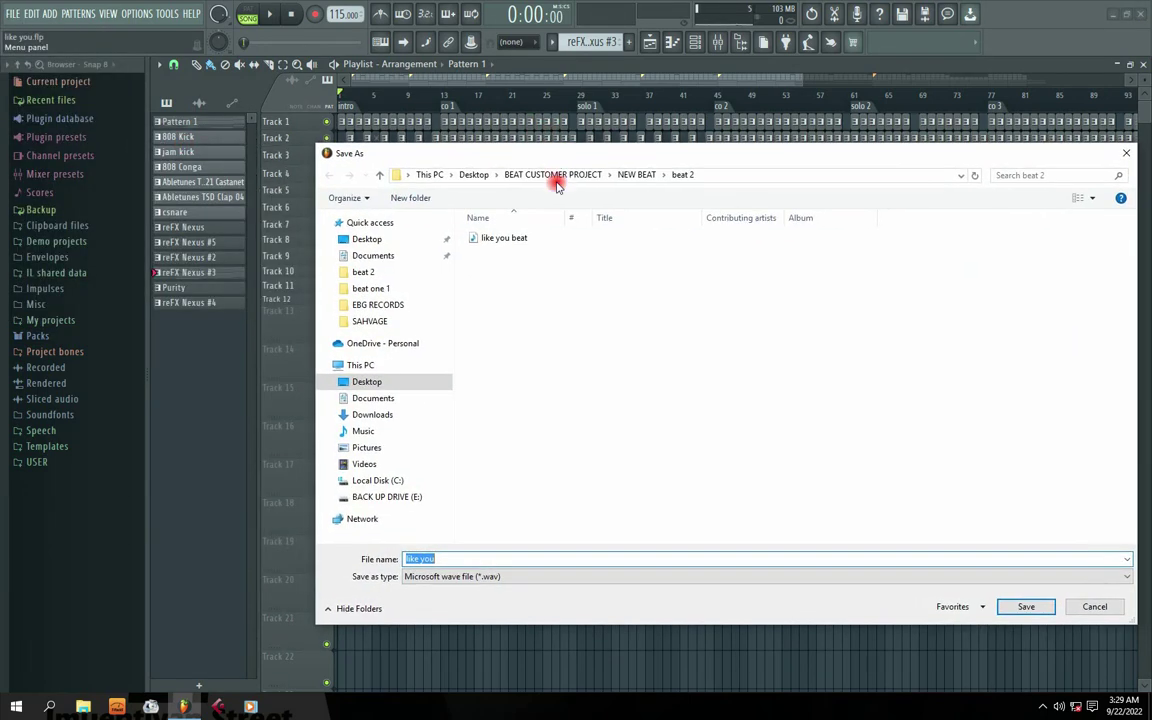
pyautogui.click(500, 238)
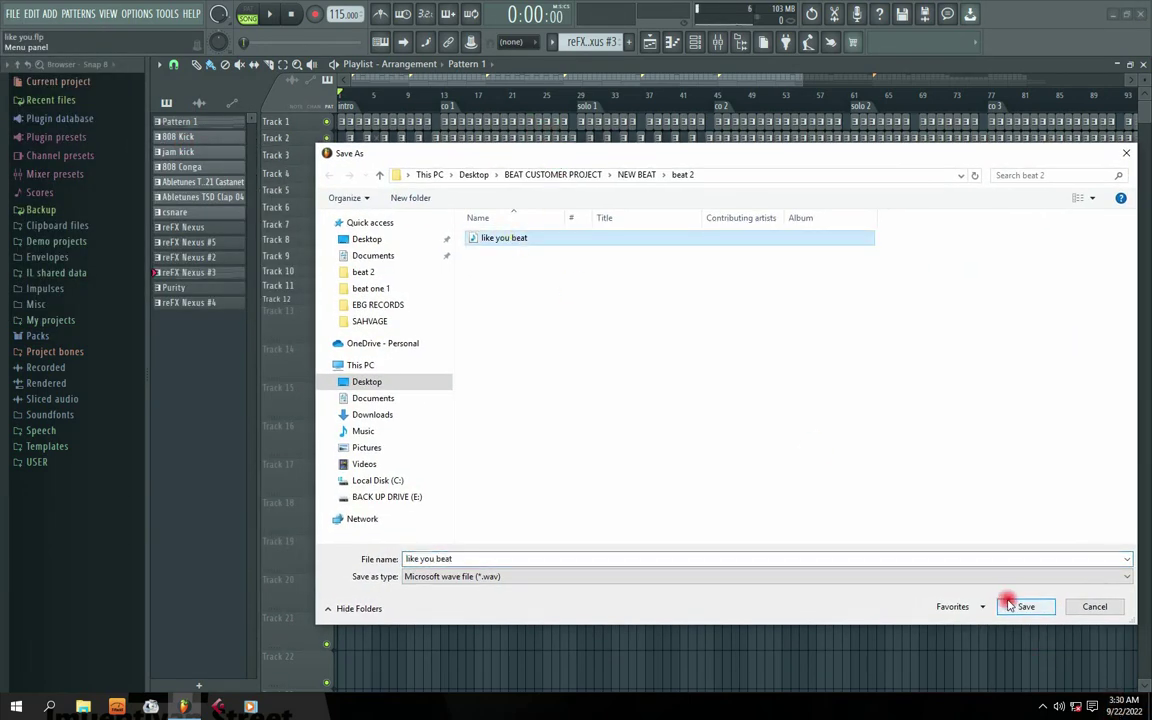
pyautogui.click(1010, 605)
pyautogui.click(609, 364)
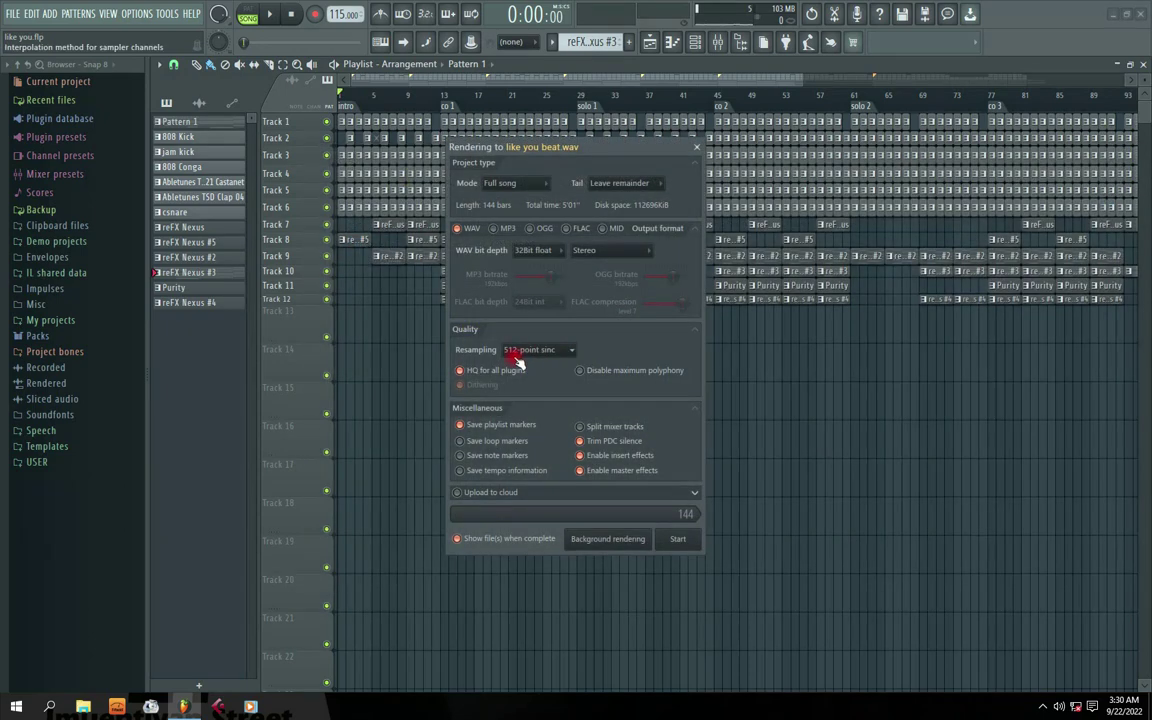
pyautogui.moveTo(522, 150); pyautogui.dragTo(500, 211)
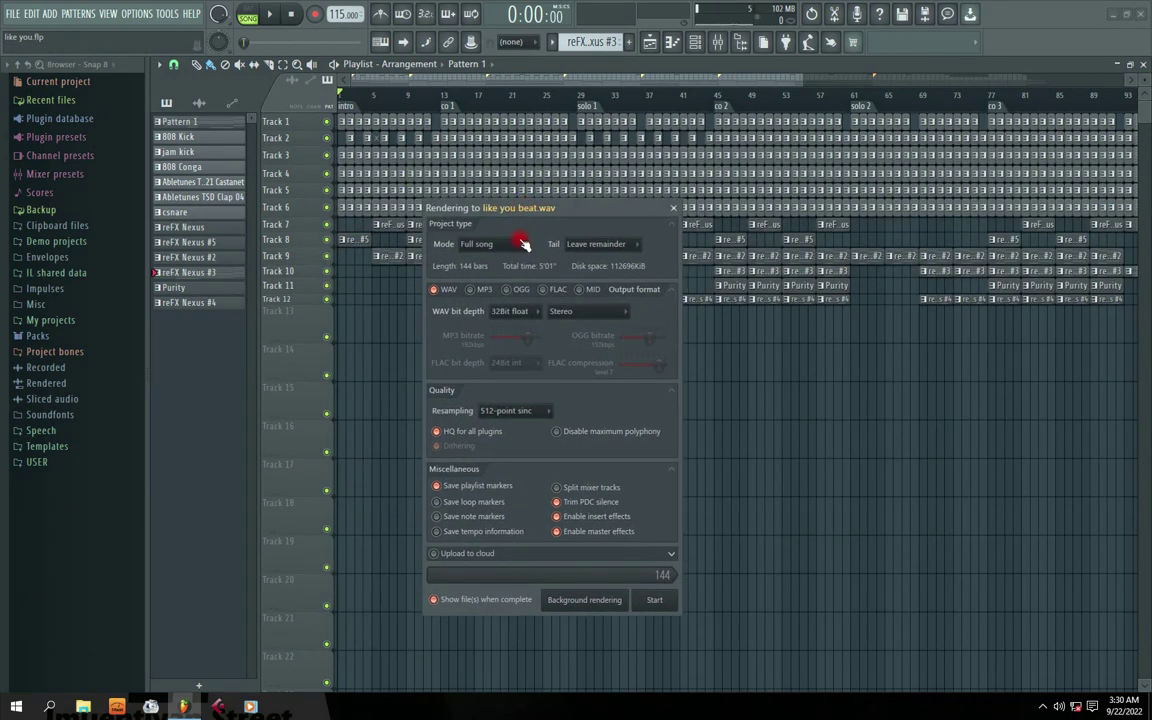
pyautogui.click(522, 244)
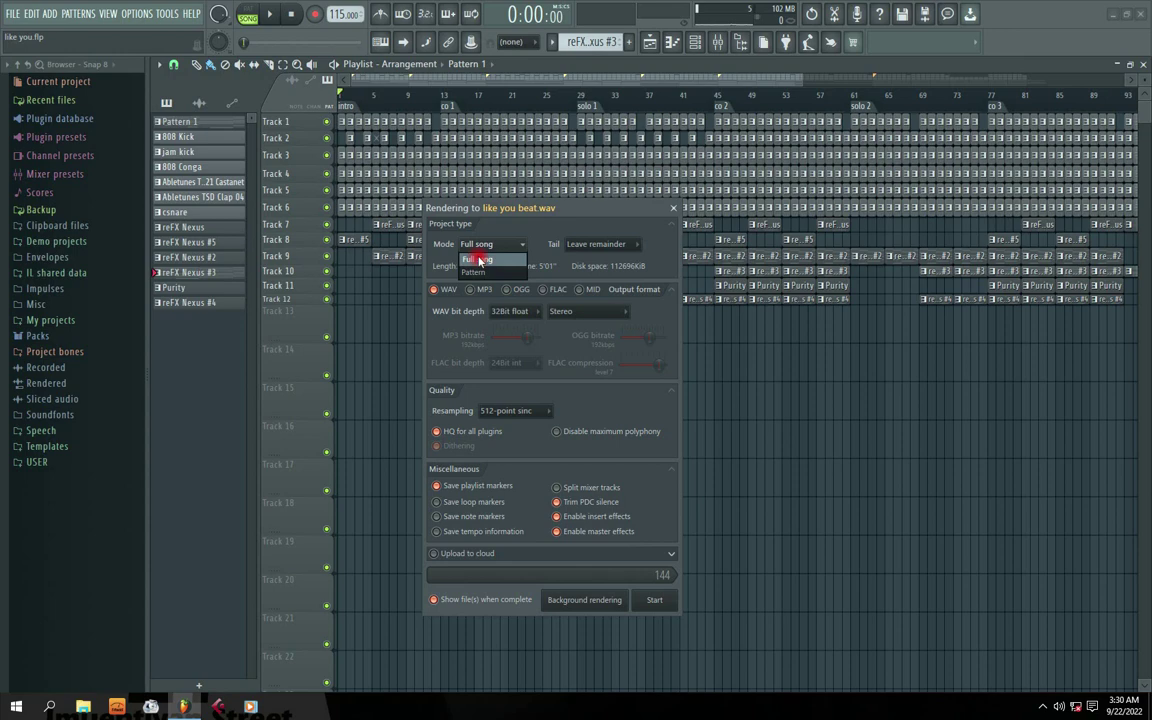
pyautogui.click(478, 259)
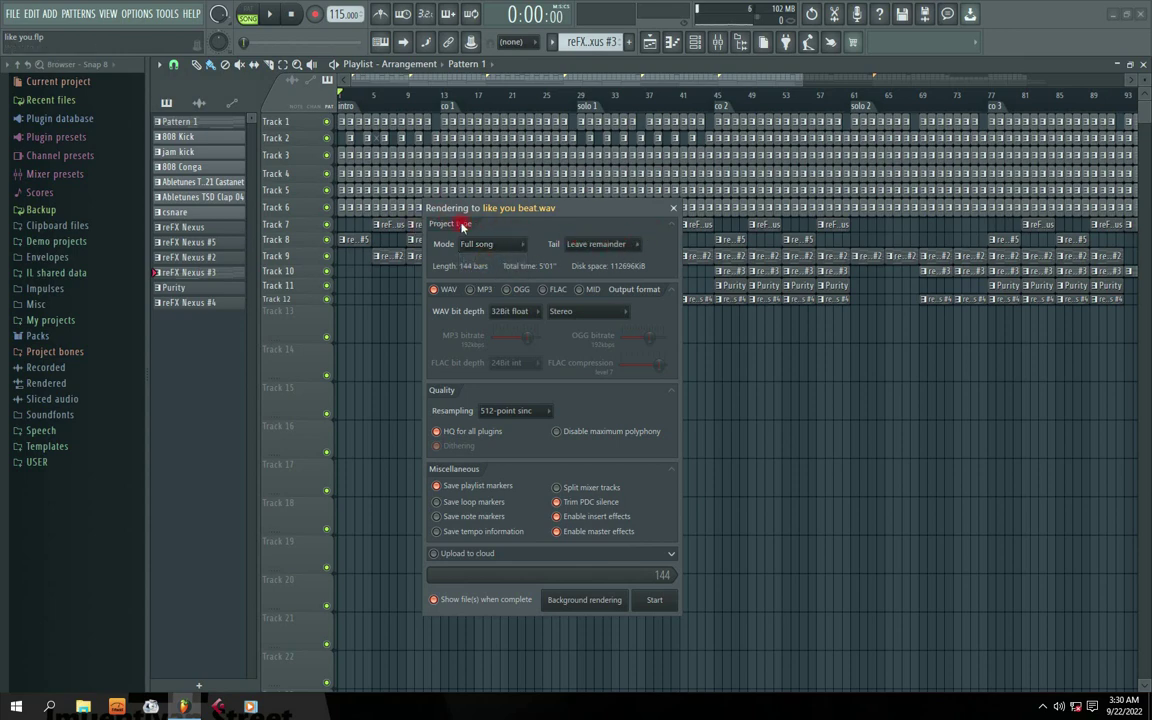
pyautogui.click(630, 243)
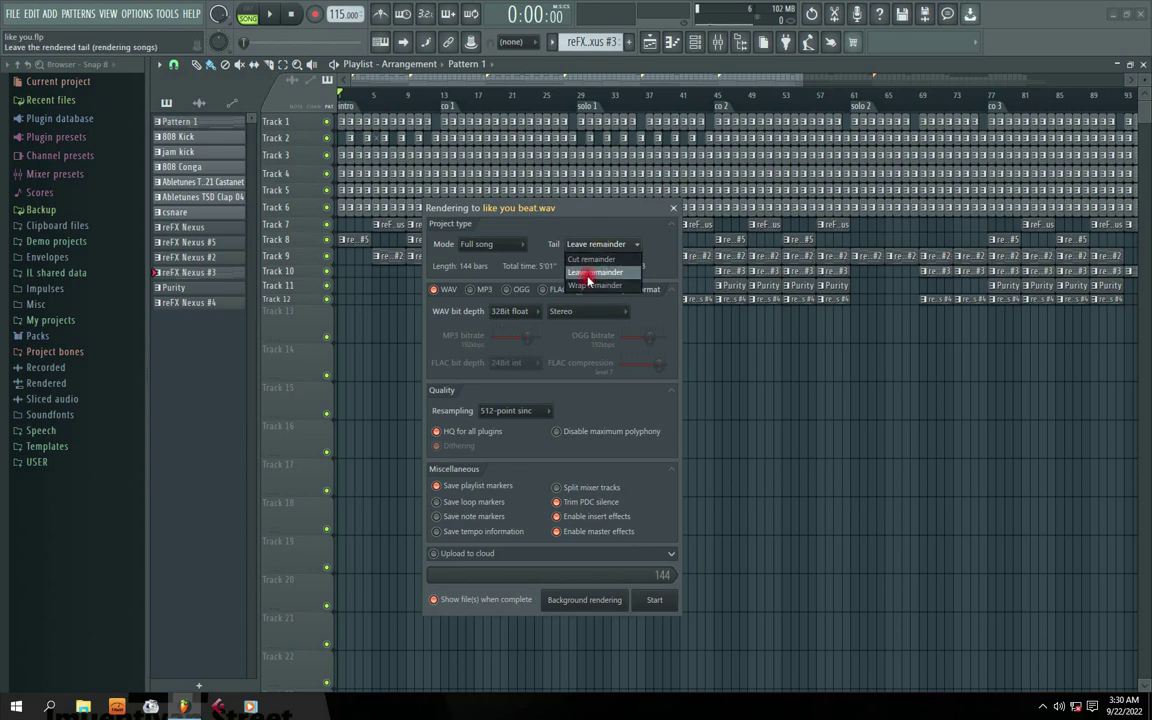
pyautogui.click(597, 272)
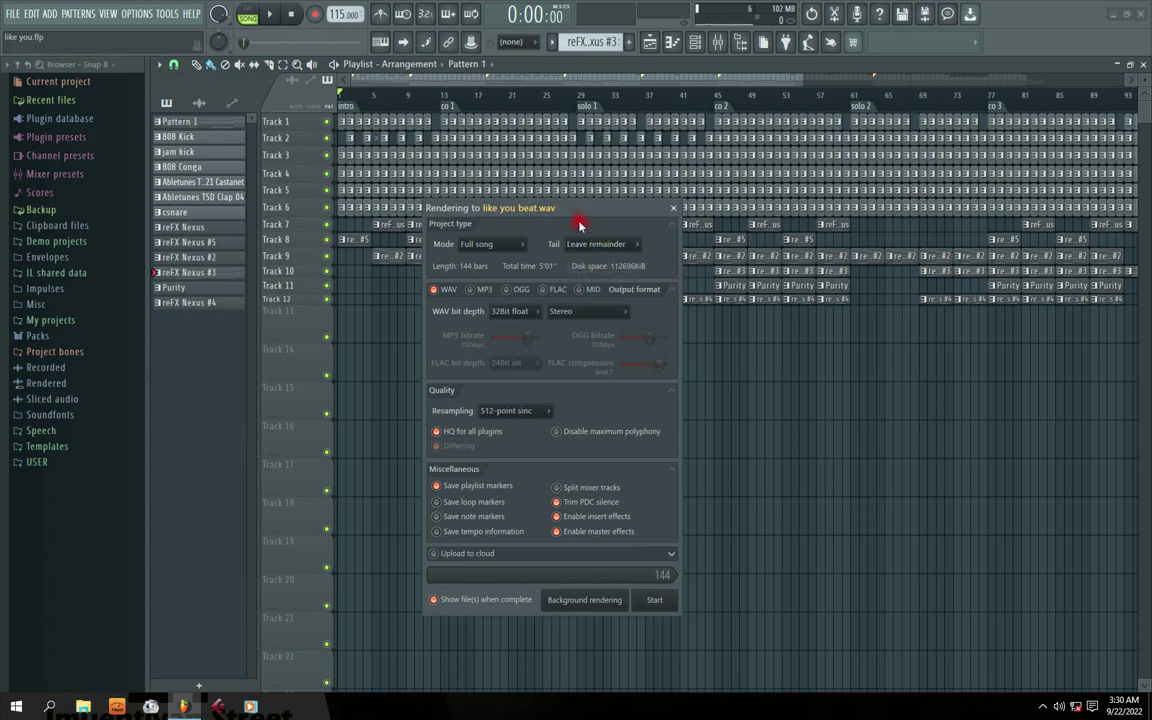
pyautogui.moveTo(565, 210); pyautogui.dragTo(607, 220)
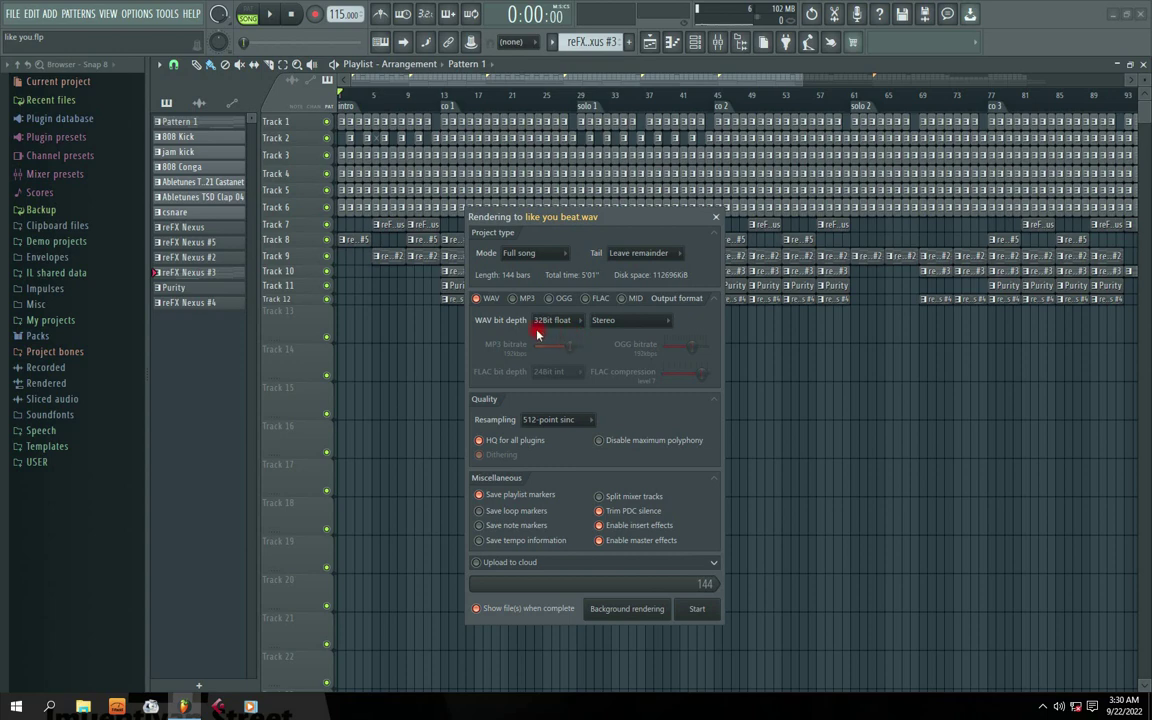
pyautogui.click(577, 321)
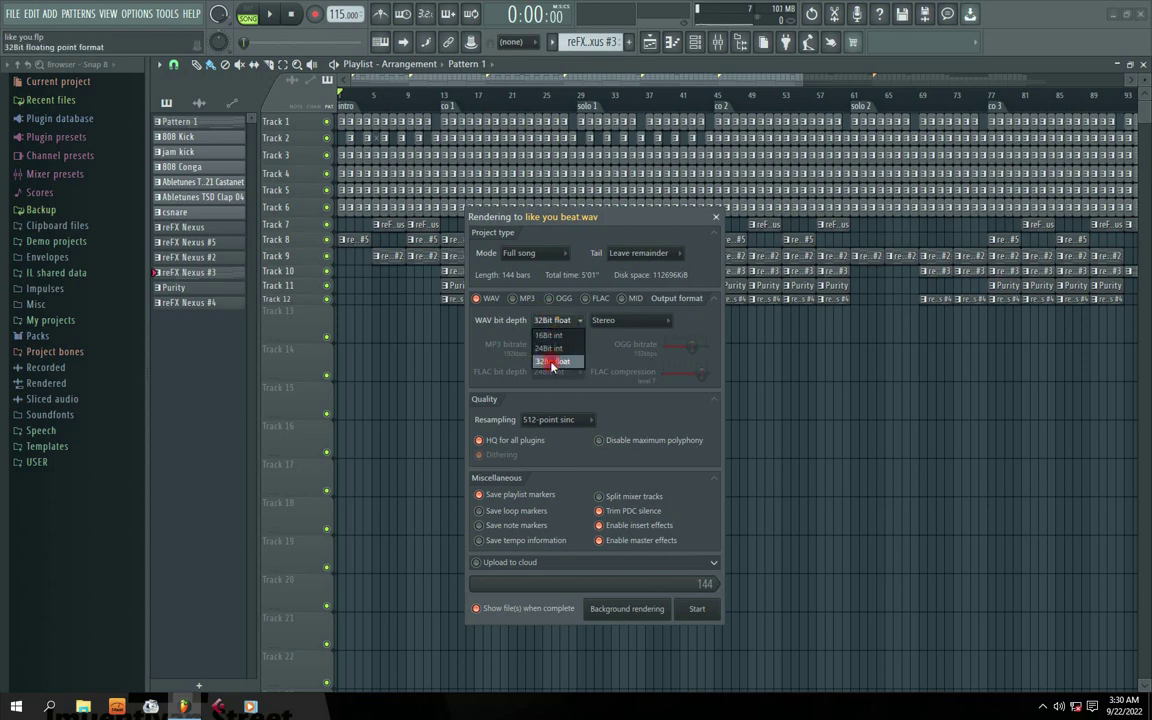
pyautogui.click(551, 363)
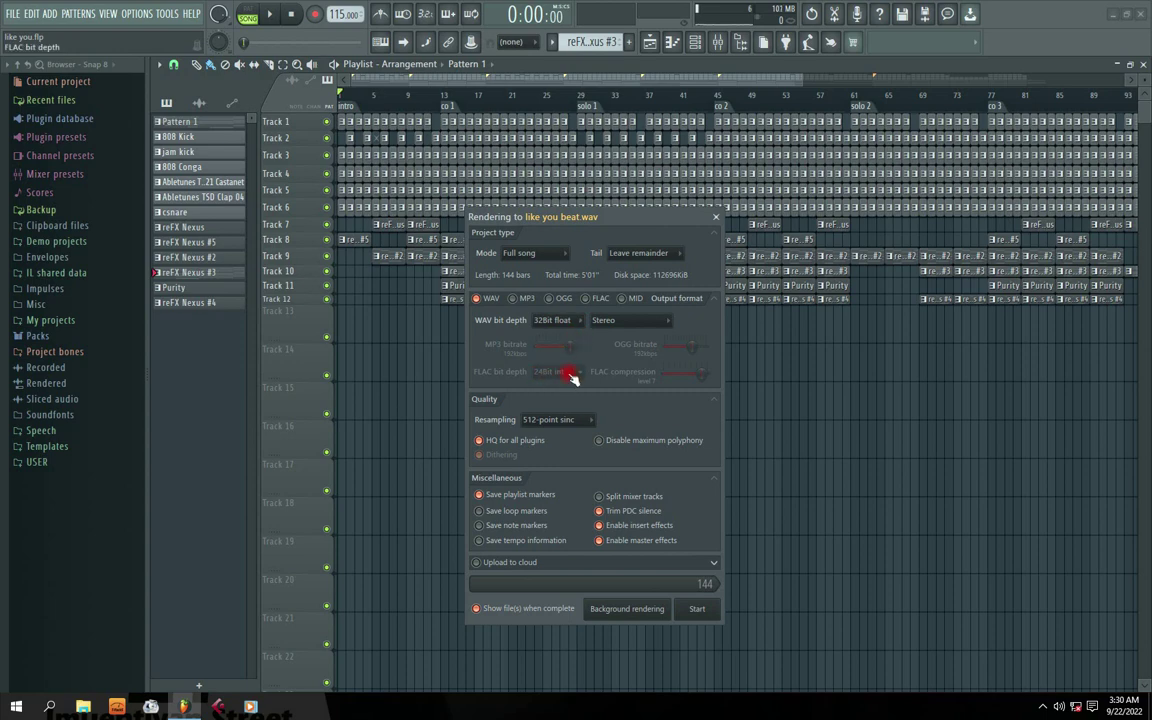
pyautogui.click(565, 420)
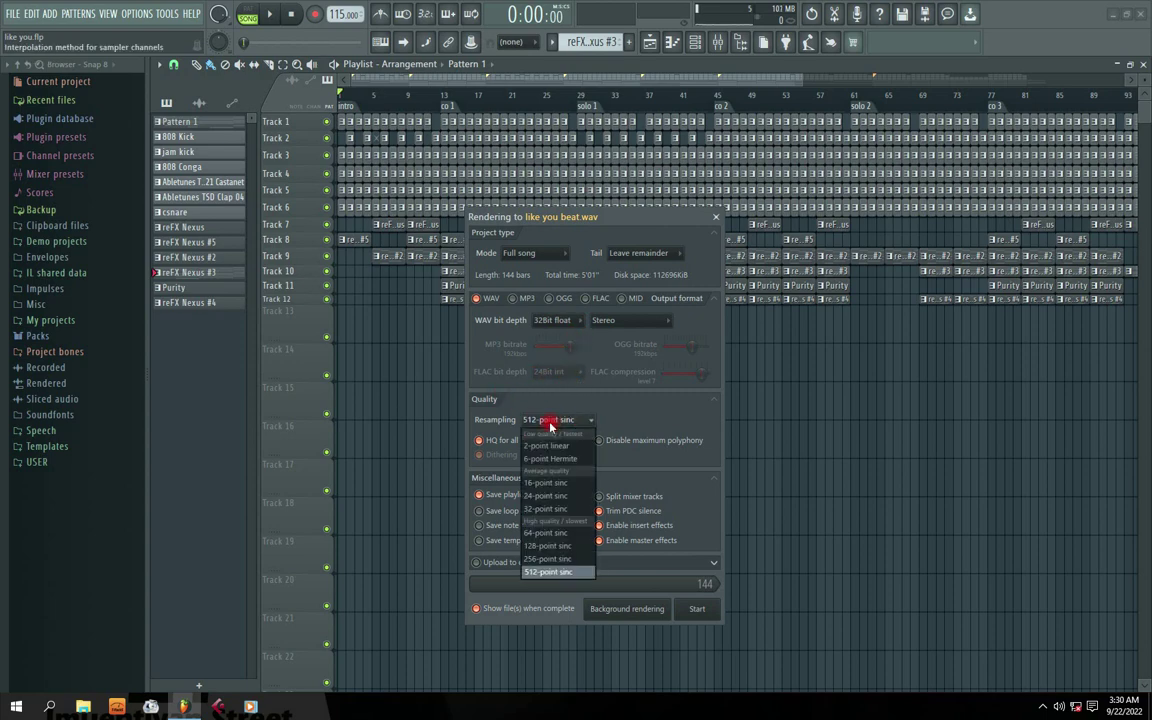
pyautogui.click(558, 419)
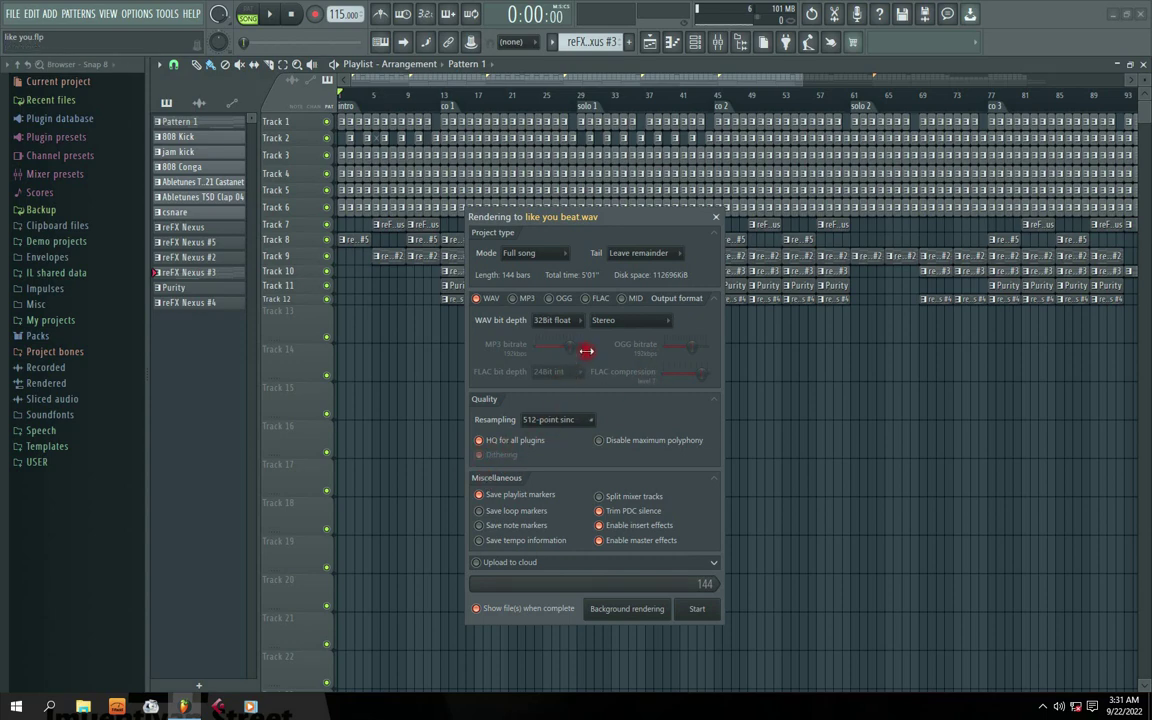
pyautogui.click(553, 320)
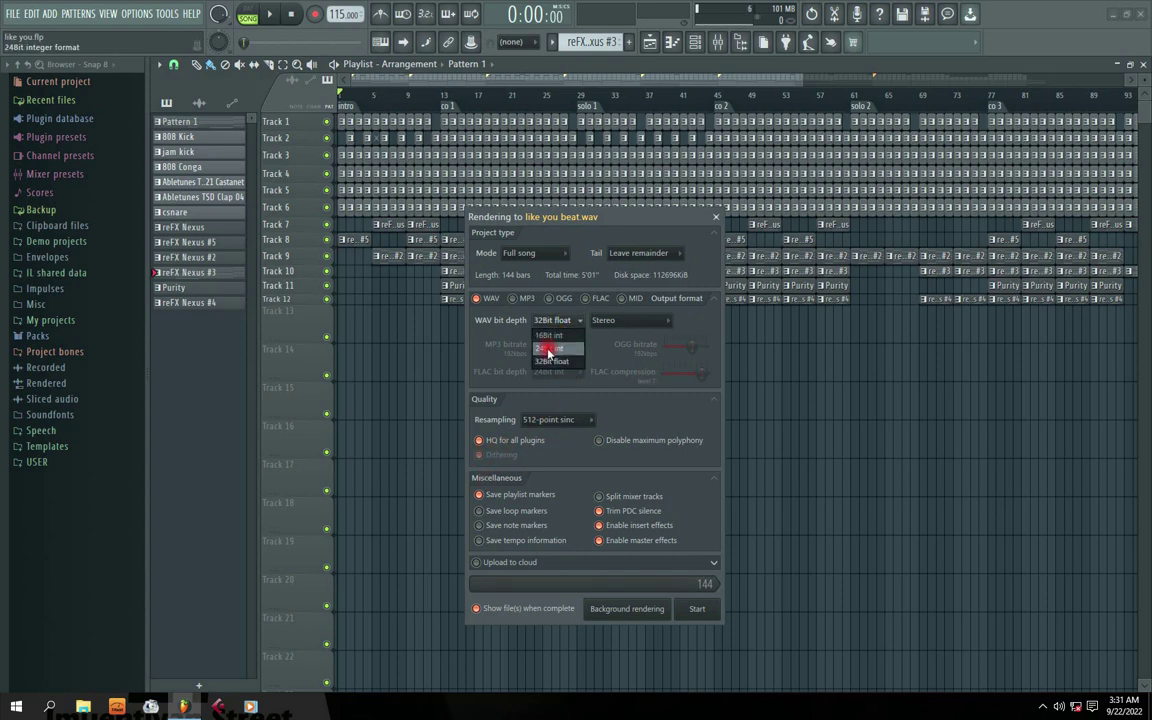
pyautogui.click(549, 335)
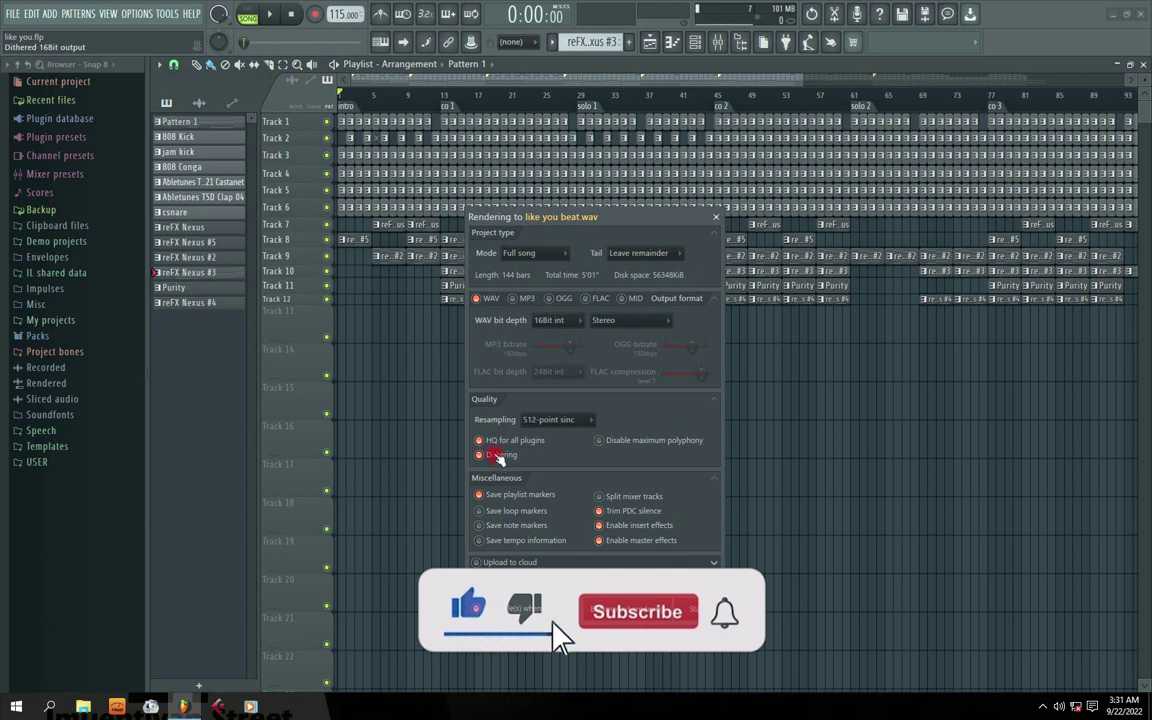
pyautogui.click(565, 320)
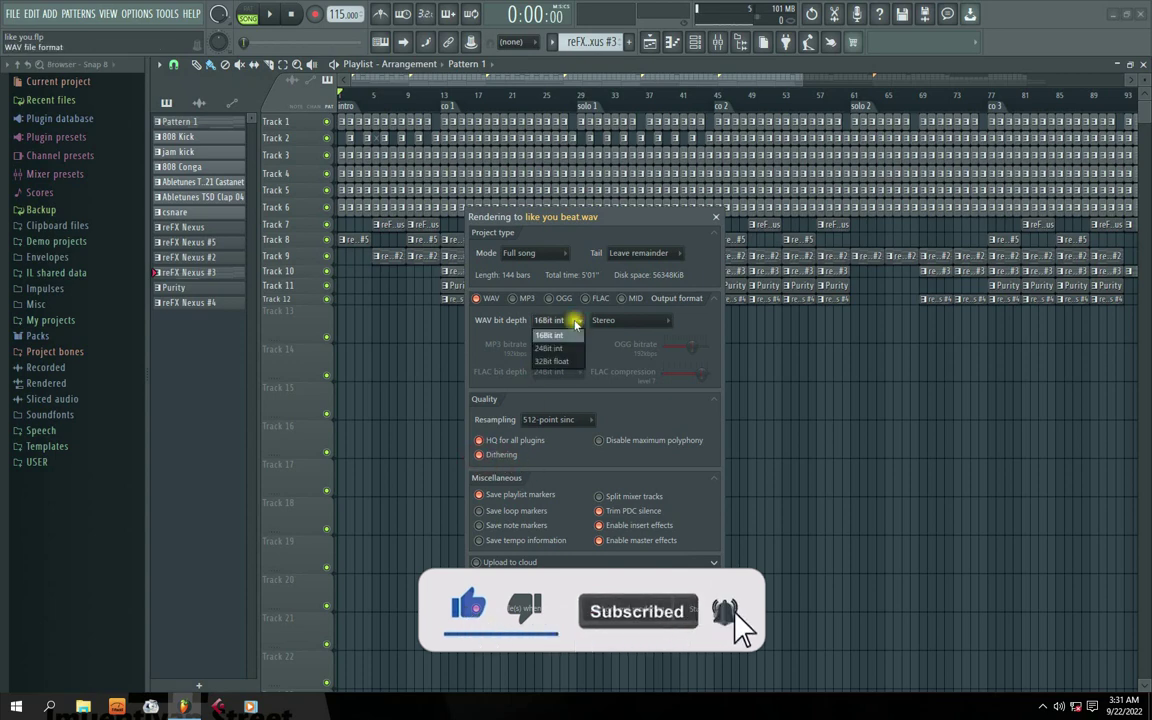
pyautogui.click(543, 364)
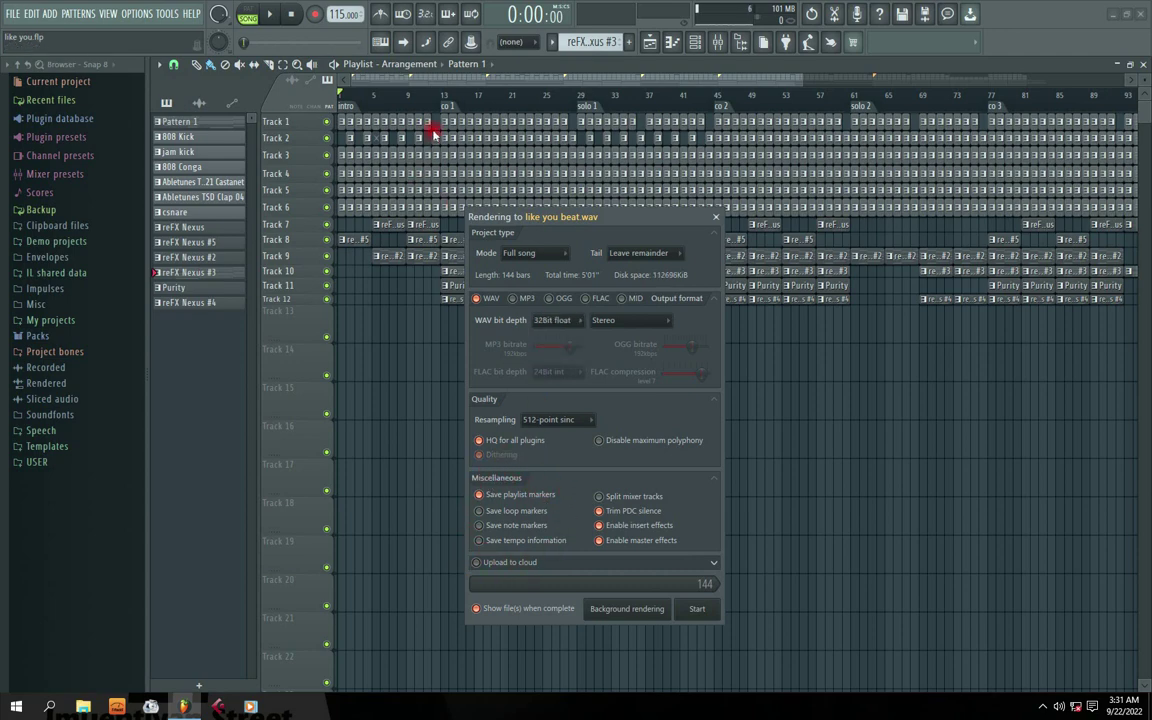
pyautogui.moveTo(574, 221); pyautogui.dragTo(592, 272)
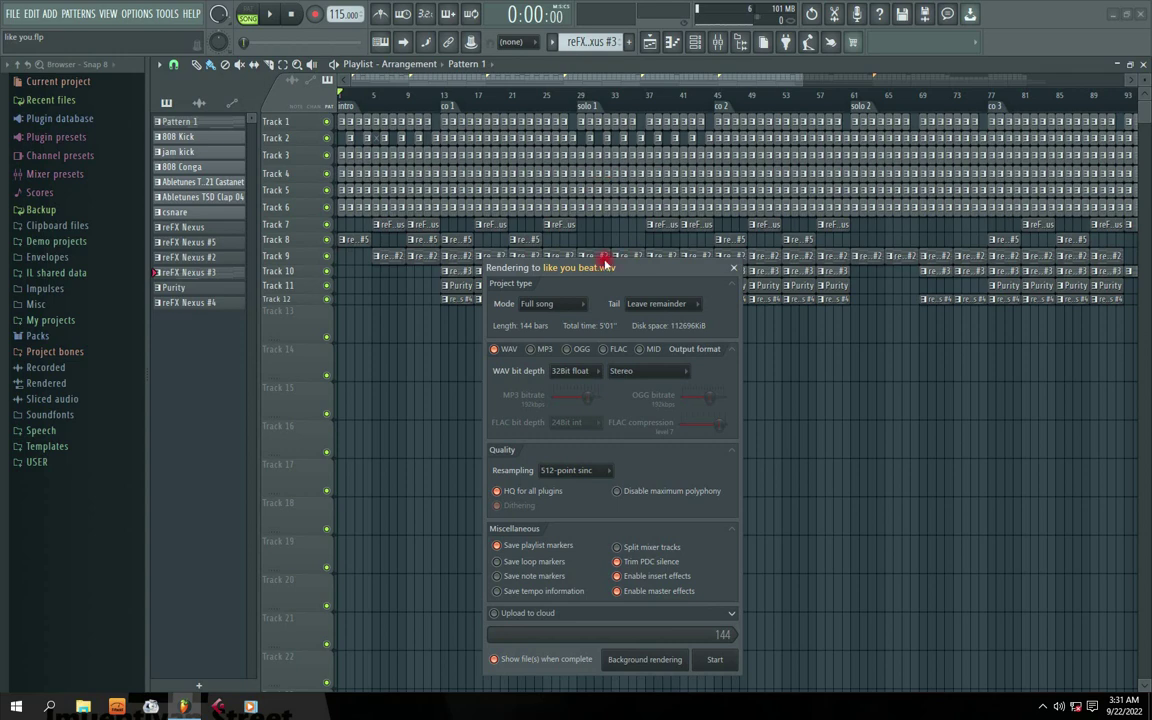
pyautogui.moveTo(607, 264); pyautogui.dragTo(597, 159)
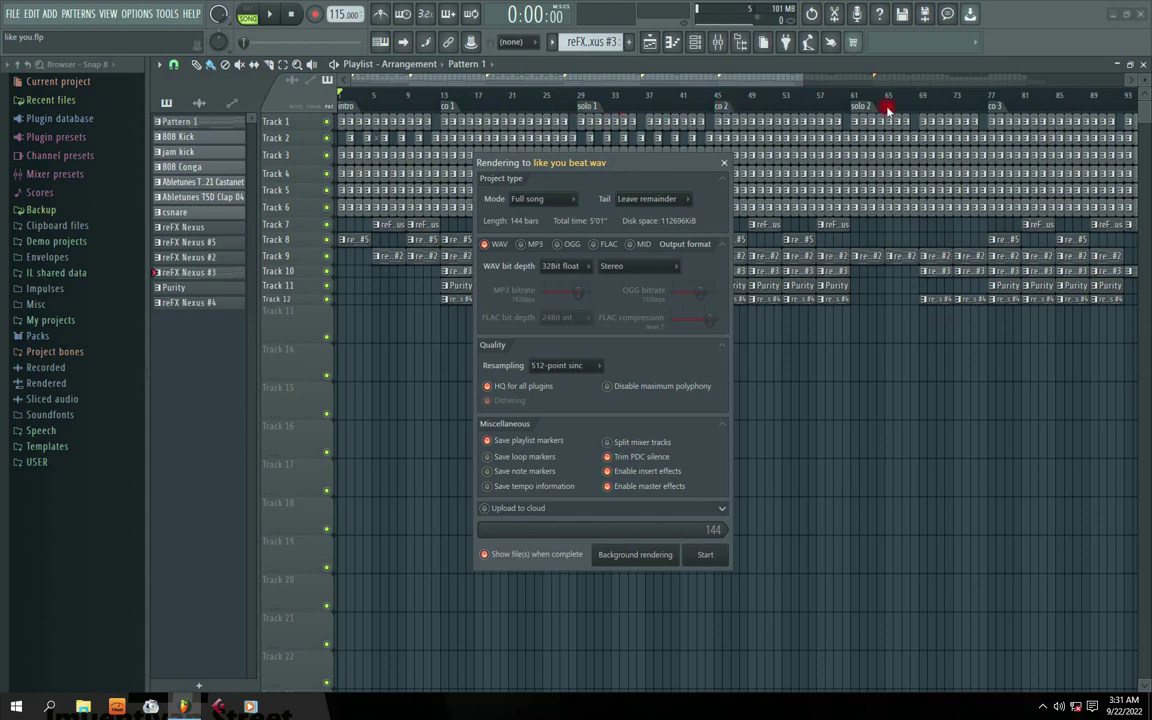
pyautogui.moveTo(581, 170); pyautogui.dragTo(541, 167)
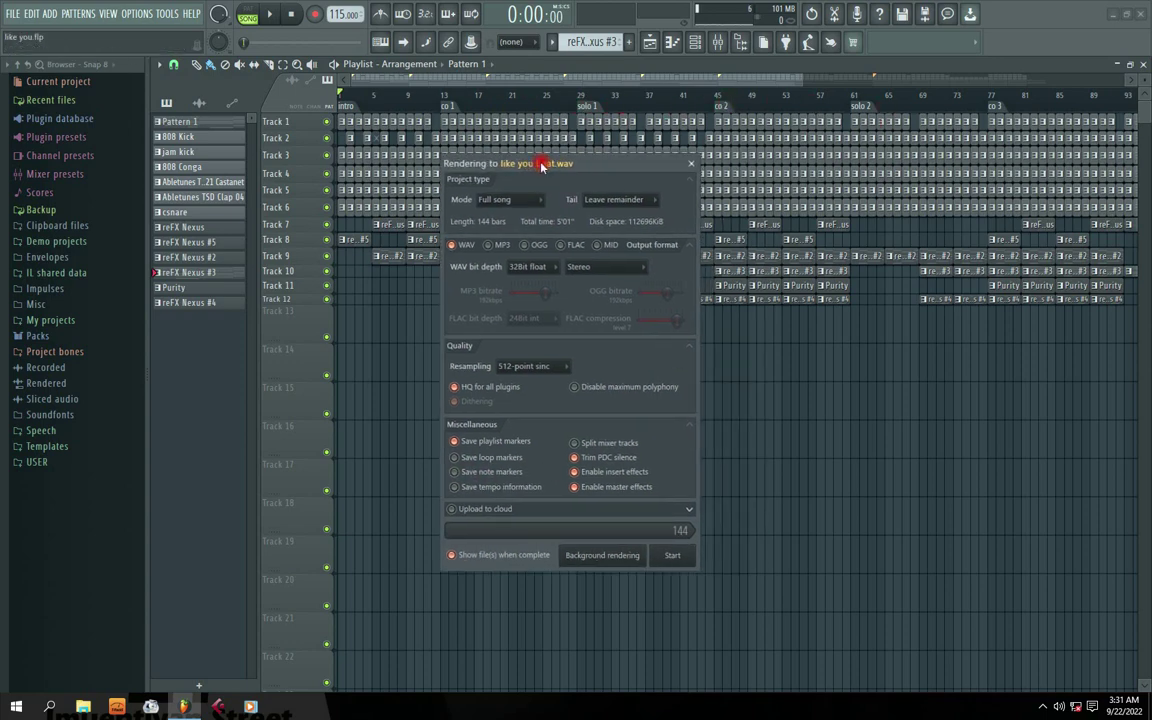
pyautogui.click(586, 439)
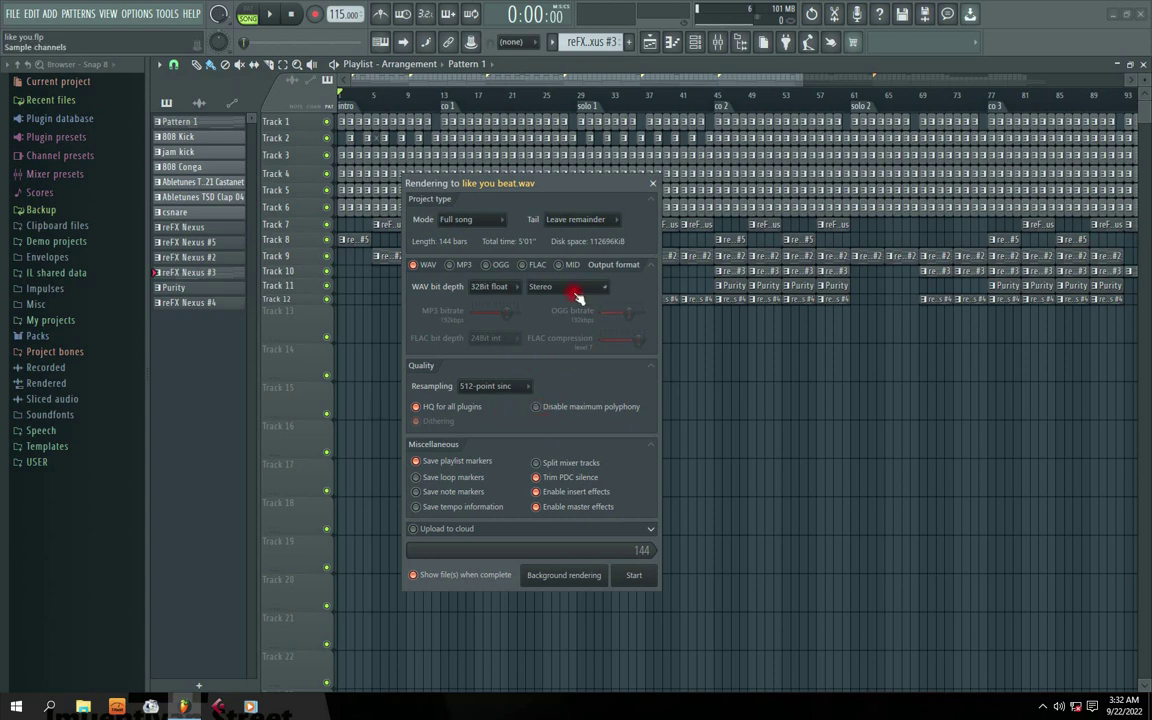
# Tick MP3, WAV, OGG, FLAC and MIDI as the render output formats
pyautogui.moveTo(465, 180); pyautogui.dragTo(515, 174)
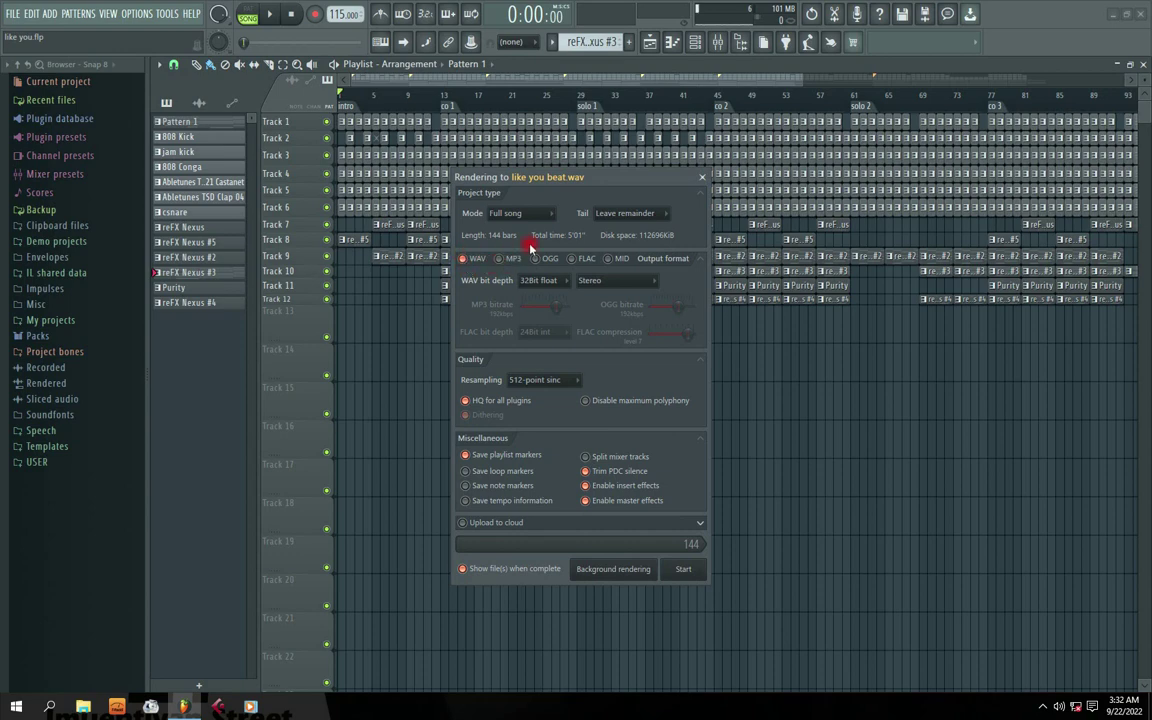
pyautogui.click(506, 261)
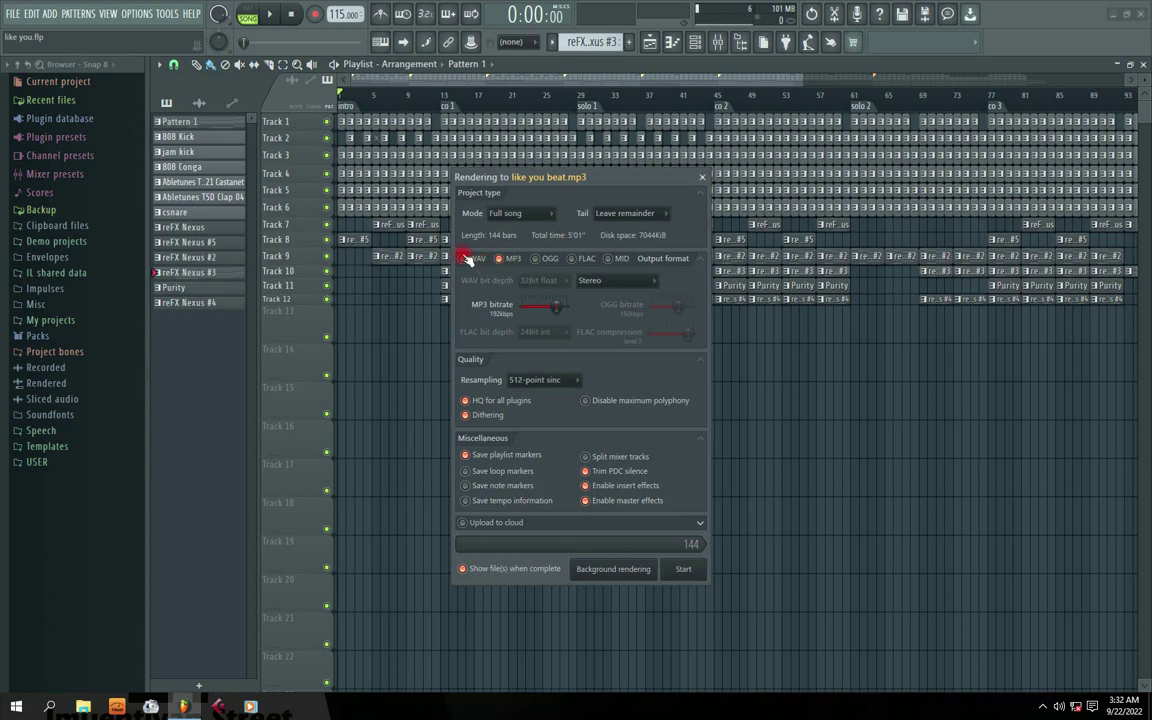
pyautogui.click(463, 258)
pyautogui.click(541, 260)
pyautogui.click(570, 259)
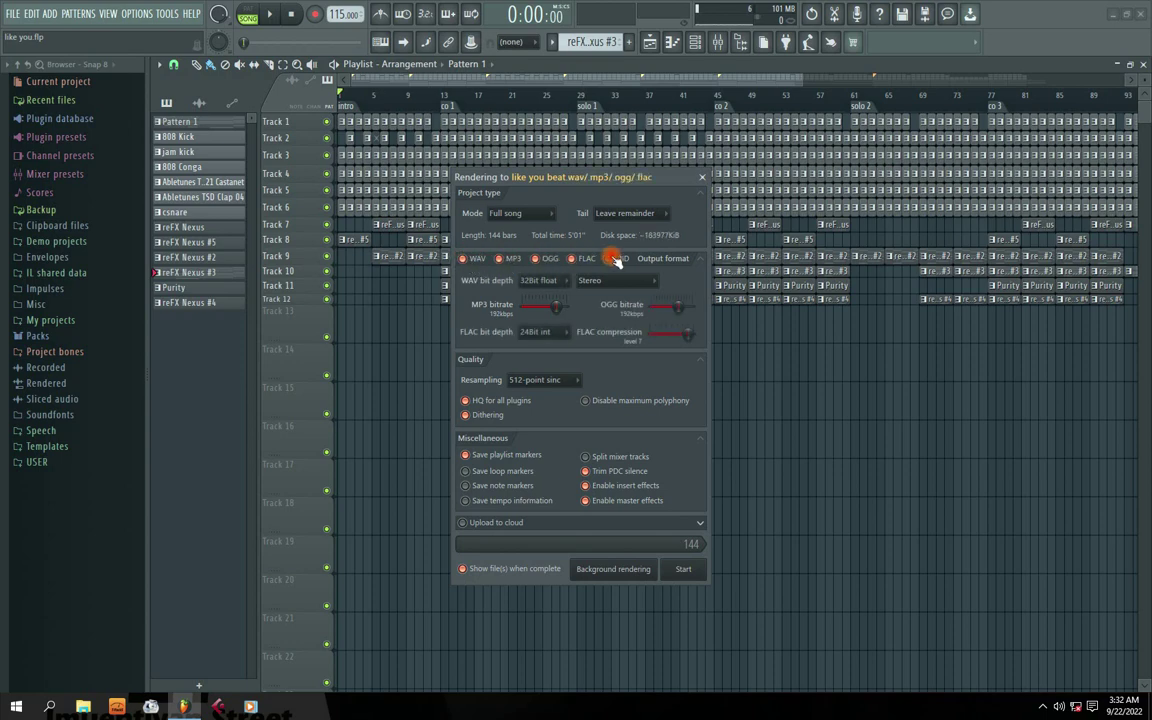
pyautogui.click(610, 259)
# Untick MIDI, FLAC, OGG and MP3, then tick all four again
pyautogui.click(607, 259)
pyautogui.click(573, 258)
pyautogui.click(536, 258)
pyautogui.click(499, 258)
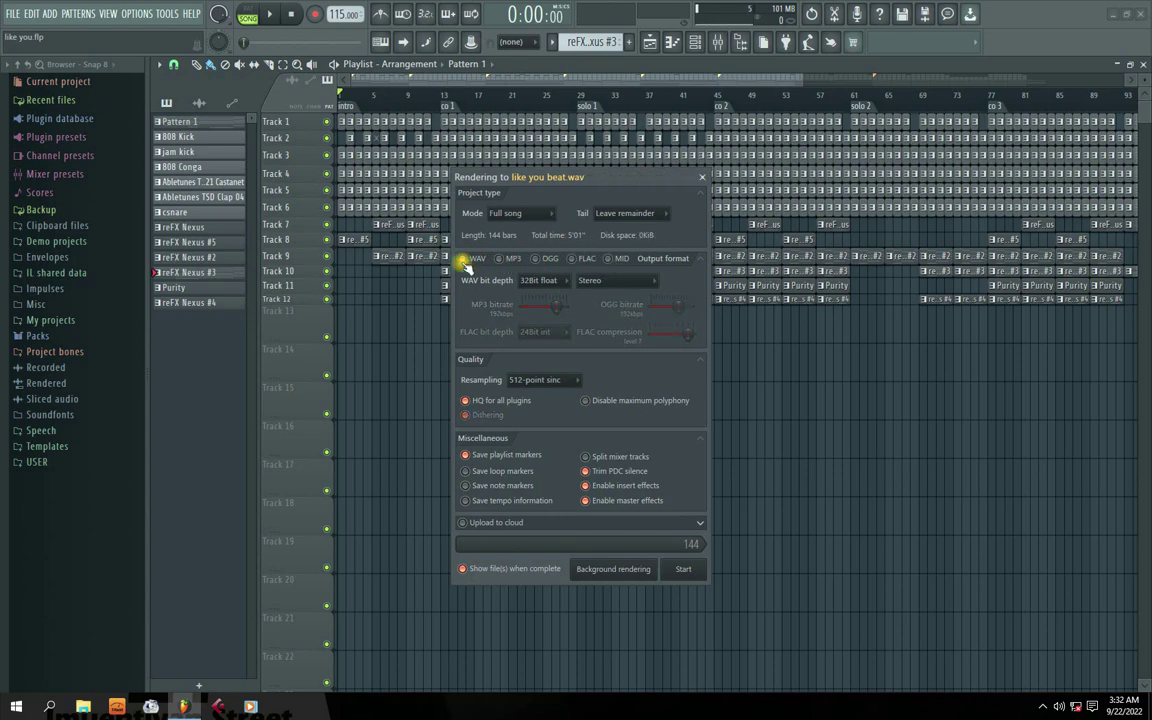
pyautogui.click(499, 259)
pyautogui.click(536, 259)
pyautogui.click(572, 259)
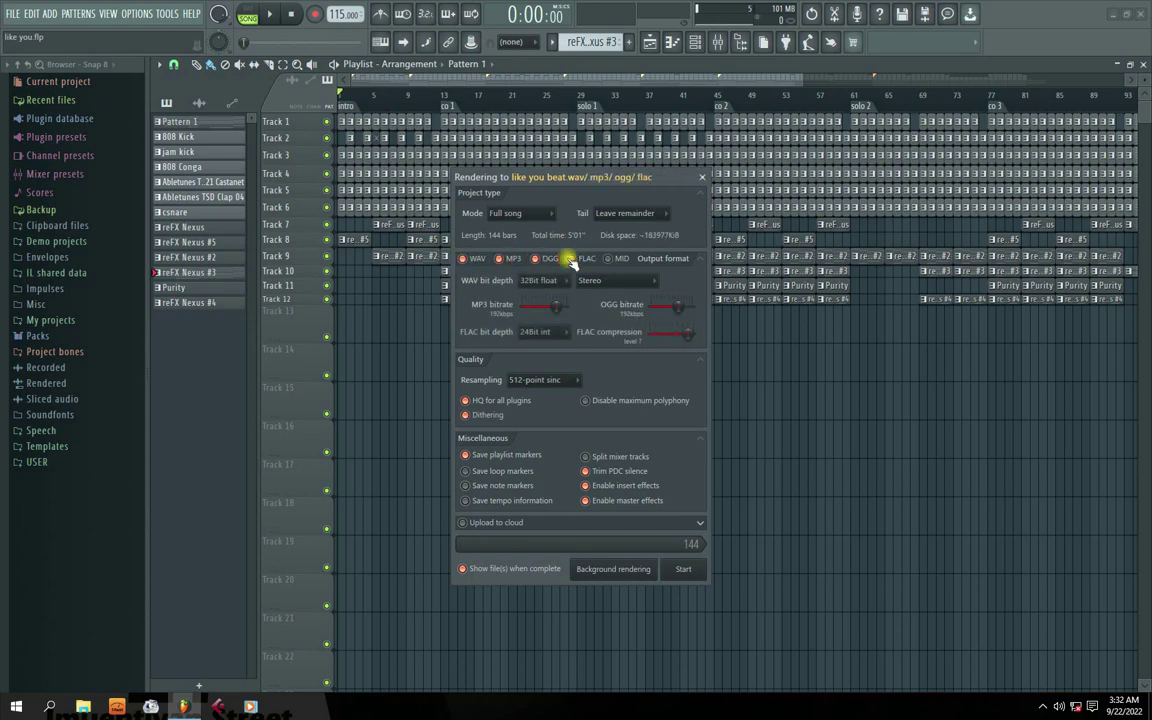
pyautogui.click(606, 259)
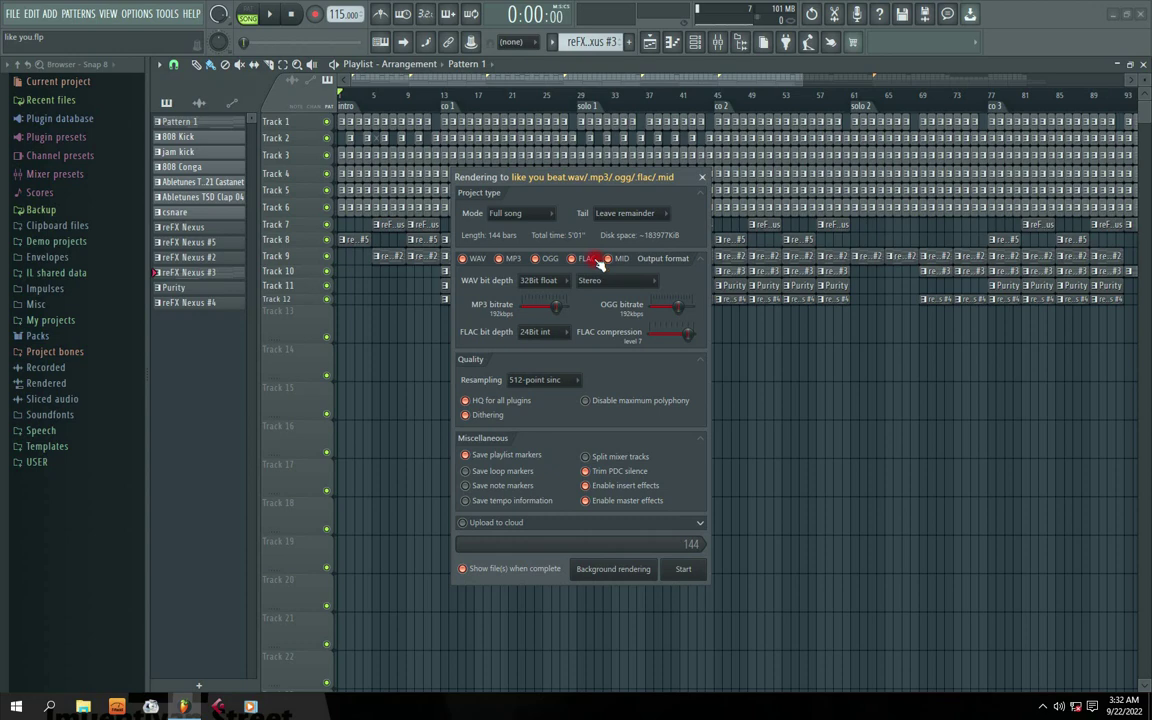
# Untick the WAV, OGG, FLAC and MID render formats, leaving only MP3
pyautogui.click(464, 258)
pyautogui.click(535, 258)
pyautogui.click(571, 258)
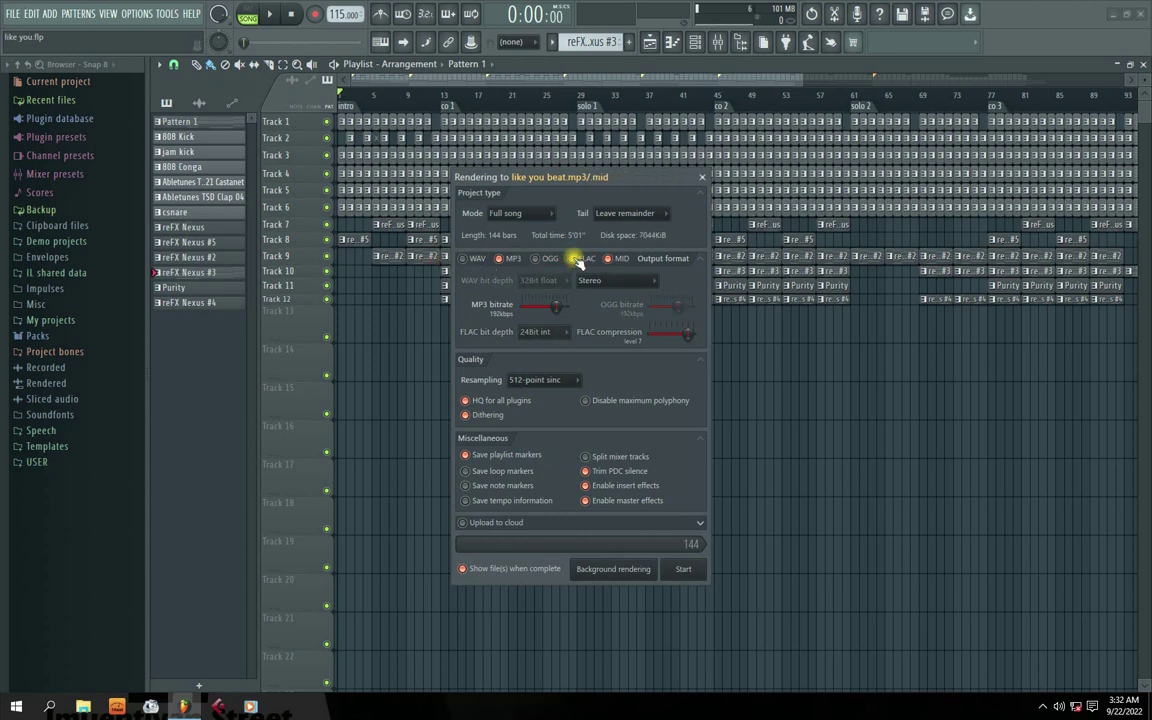
pyautogui.click(607, 258)
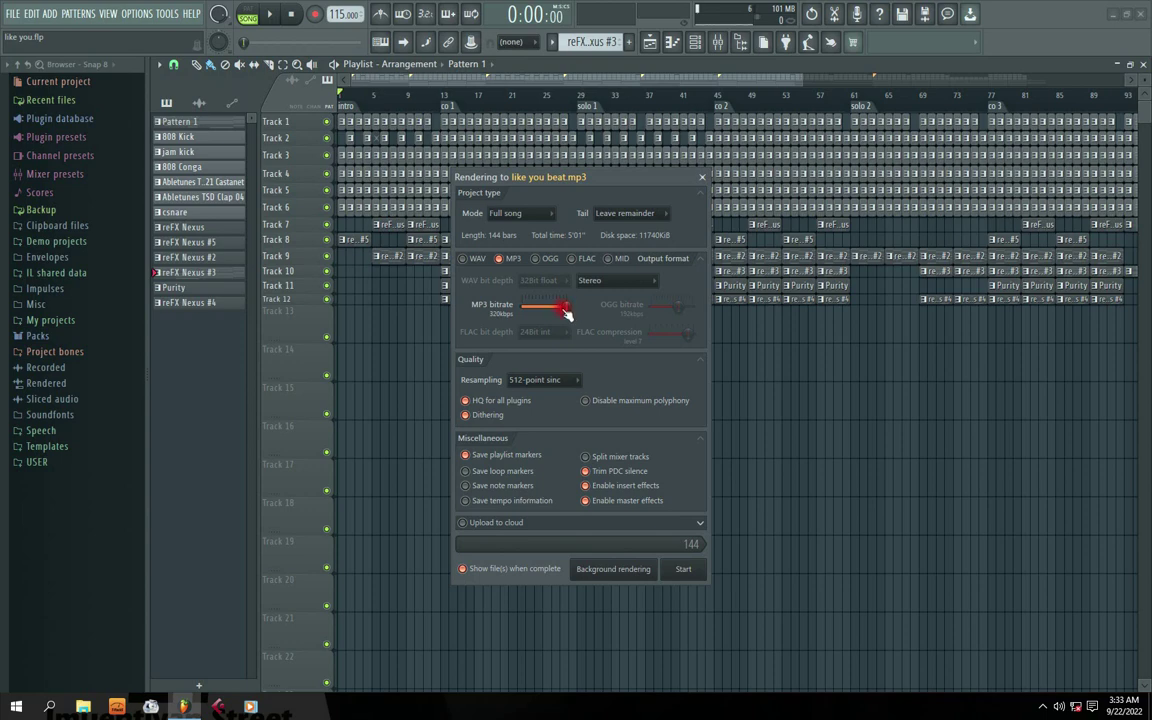
# Set the MP3 bitrate to 160kbps
pyautogui.moveTo(566, 313)
pyautogui.mouseDown()
pyautogui.moveTo(484, 308)
pyautogui.moveTo(576, 308)
pyautogui.moveTo(559, 306)
pyautogui.mouseUp()
pyautogui.moveTo(562, 310); pyautogui.dragTo(495, 276)
pyautogui.moveTo(548, 306); pyautogui.dragTo(558, 312)
# Swap MP3 for OGG at 228kbps, then try FLAC with compression level 8
pyautogui.click(538, 258)
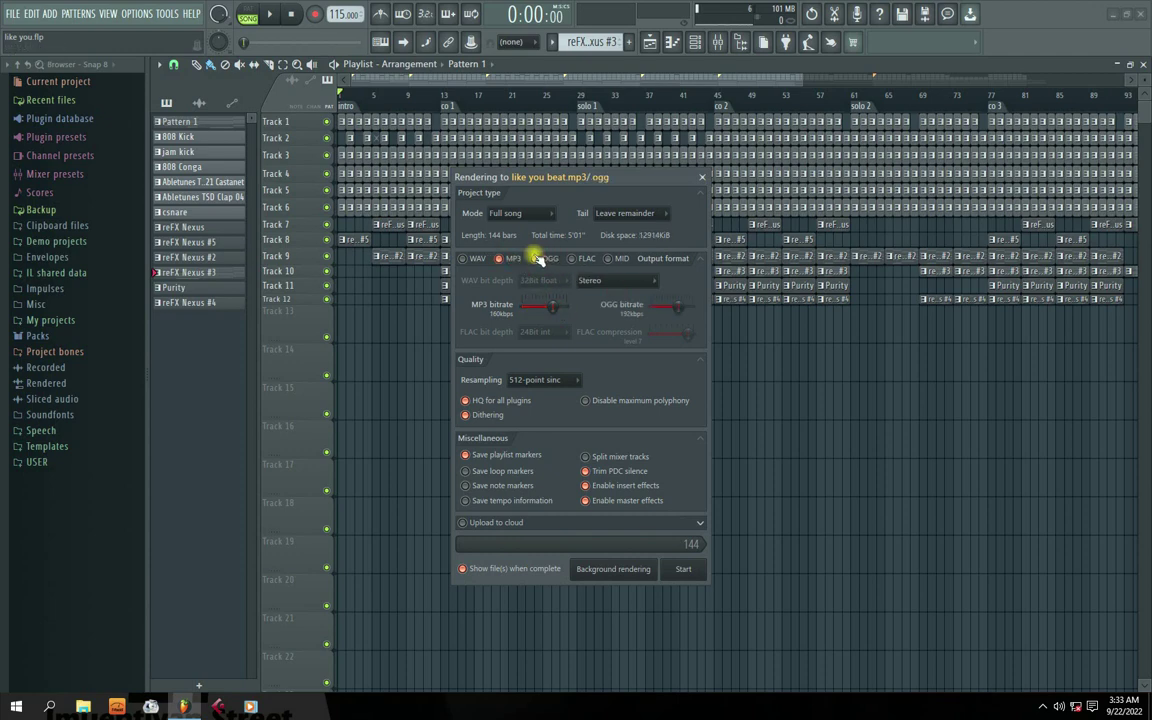
pyautogui.click(499, 259)
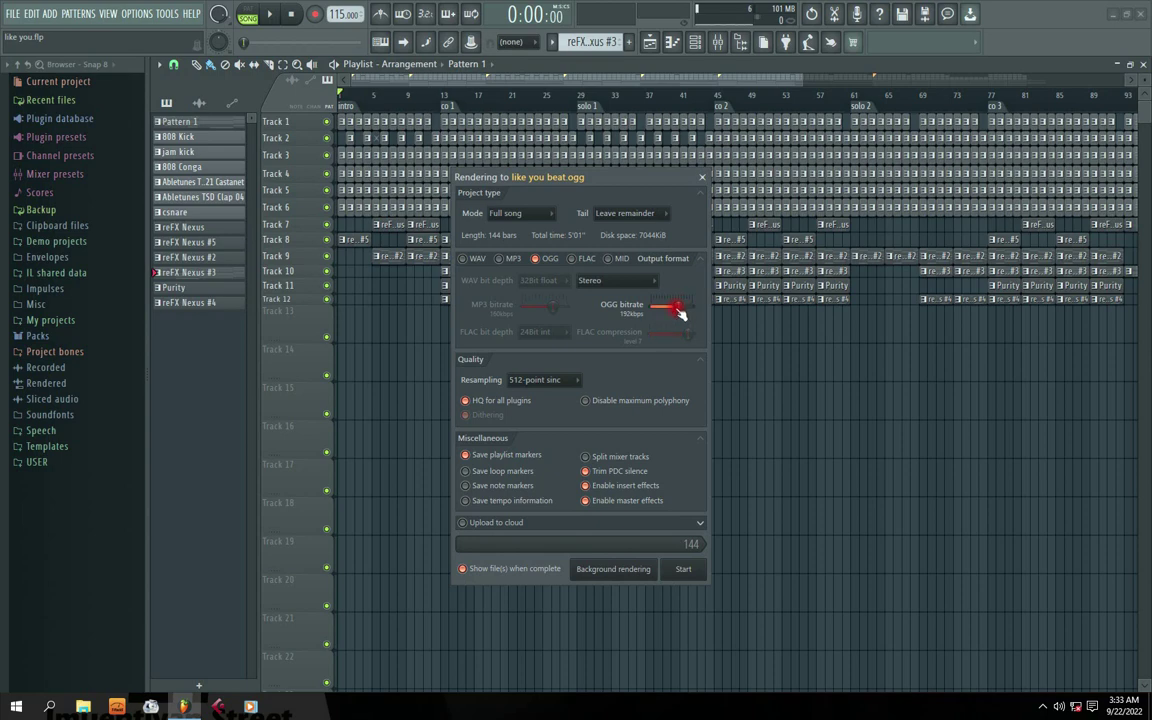
pyautogui.moveTo(678, 306); pyautogui.dragTo(681, 306)
pyautogui.click(571, 258)
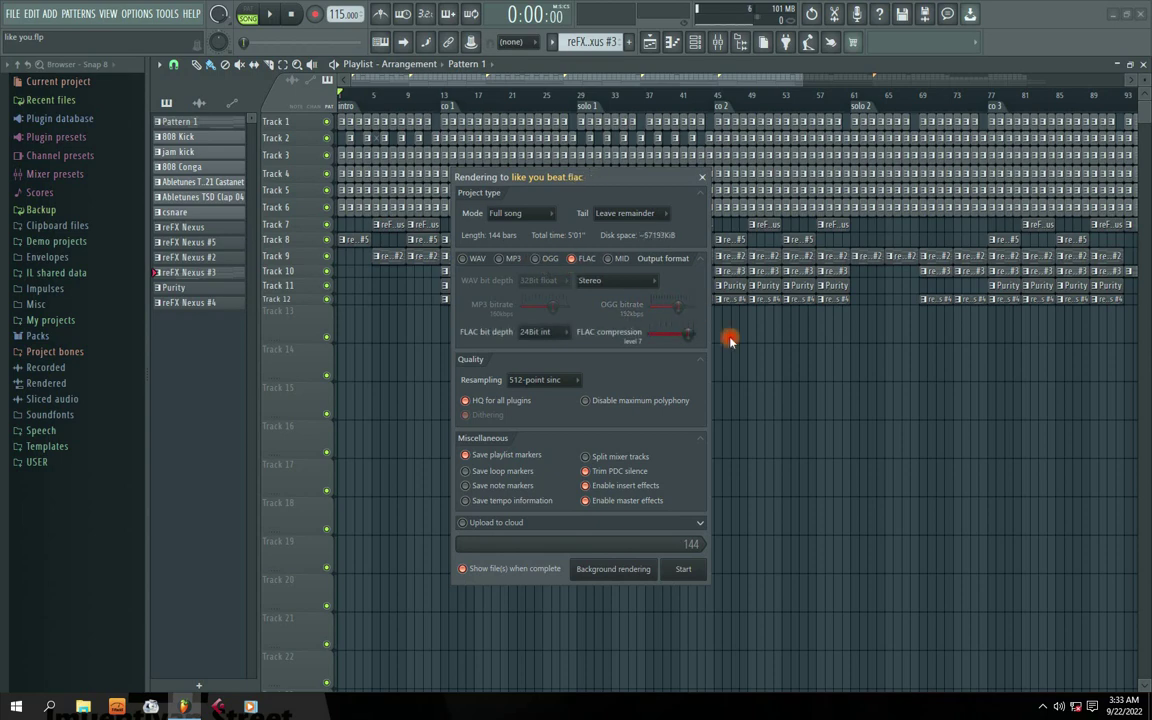
pyautogui.moveTo(686, 334); pyautogui.dragTo(686, 334)
# Drop FLAC and select only WAV and MID as output formats
pyautogui.moveTo(591, 180); pyautogui.dragTo(575, 190)
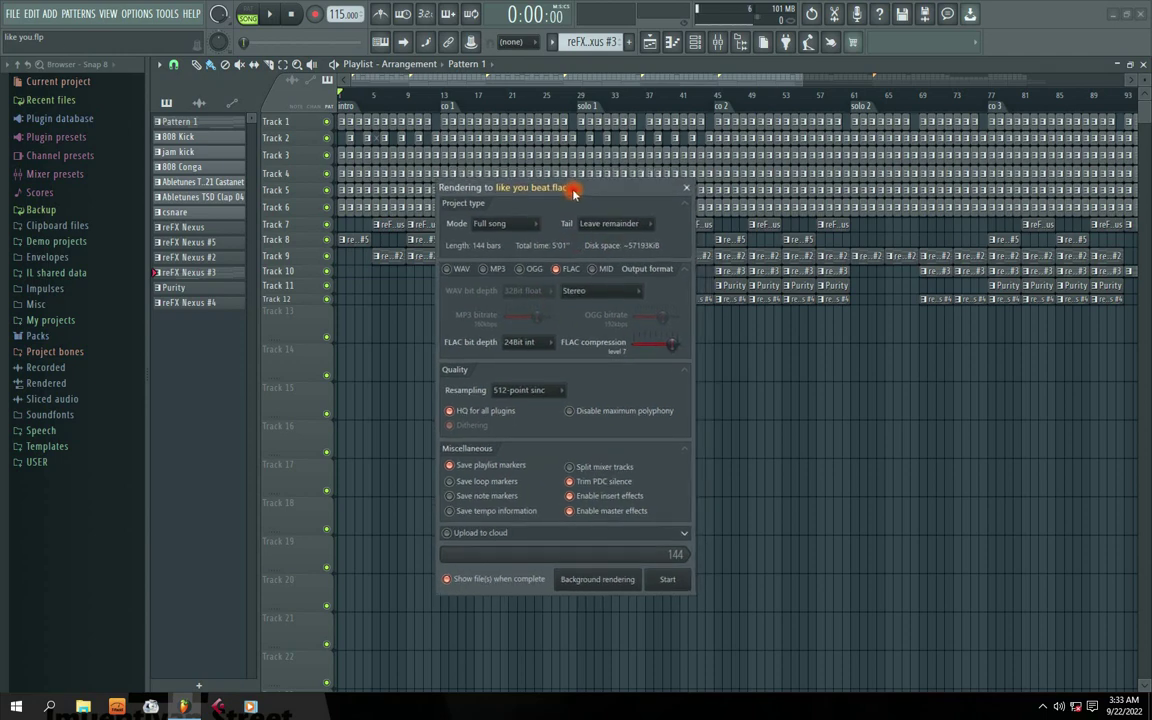
pyautogui.click(597, 269)
pyautogui.click(556, 269)
pyautogui.click(447, 269)
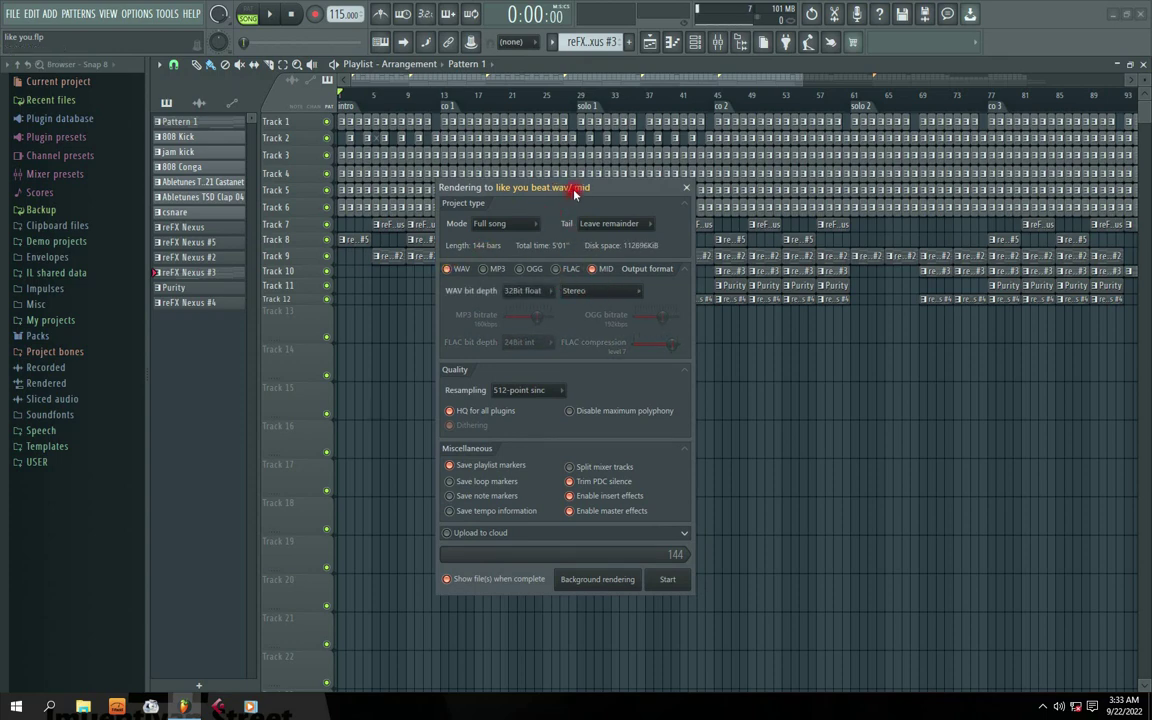
pyautogui.moveTo(578, 188)
pyautogui.mouseDown()
pyautogui.moveTo(527, 193)
pyautogui.moveTo(598, 198)
pyautogui.moveTo(577, 173)
pyautogui.mouseUp()
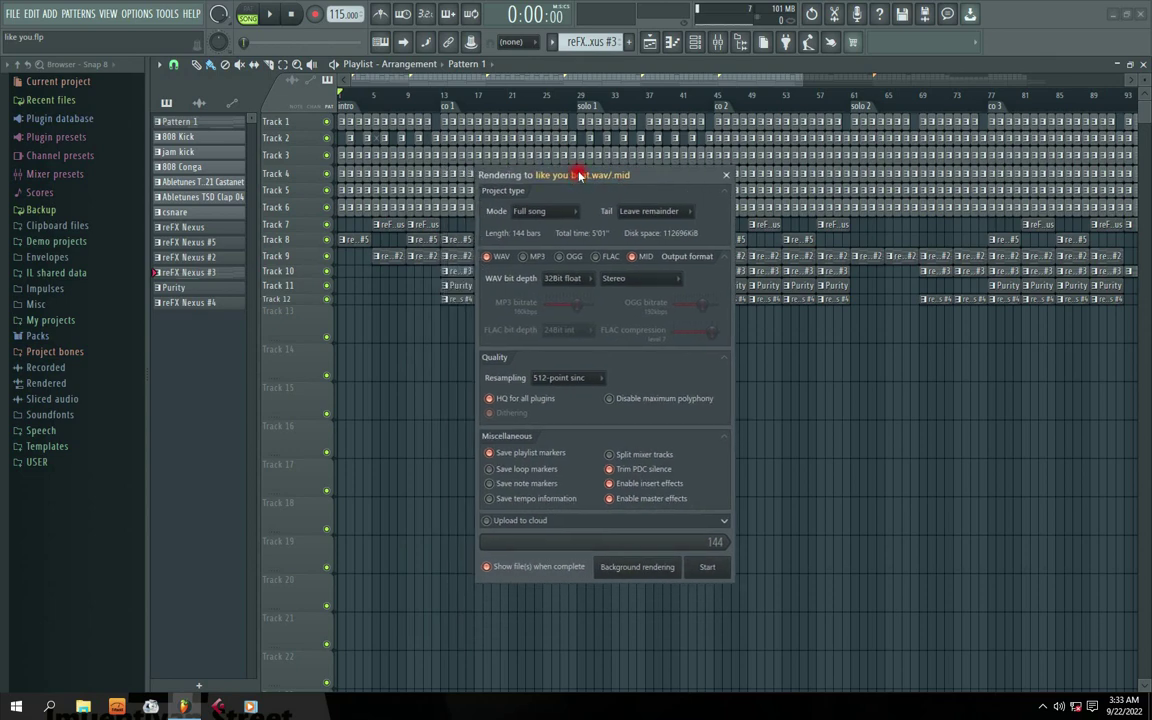